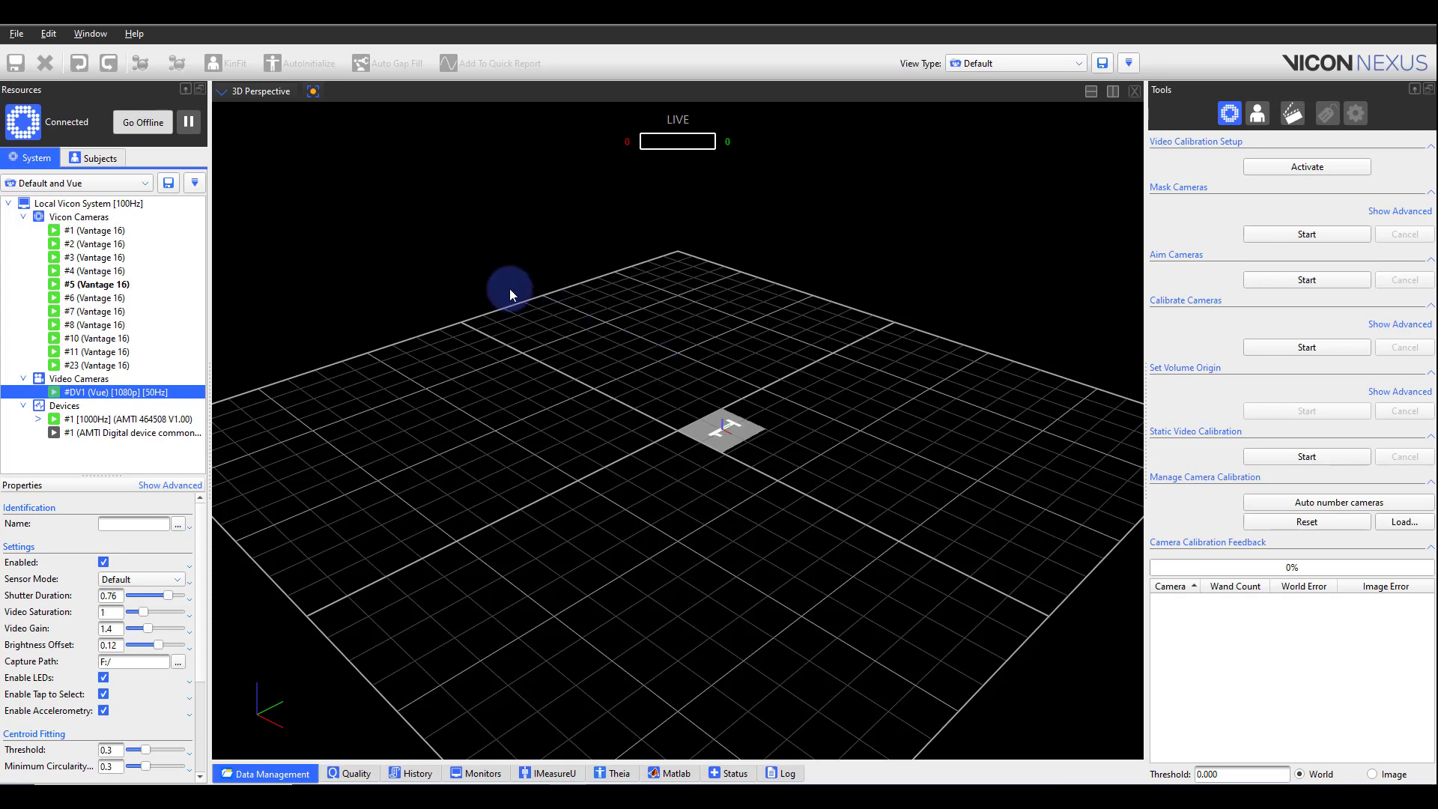
Step: Show the live #DV1 reference video feed in the Camera view, zoomed in on the chair
left_click(254, 96)
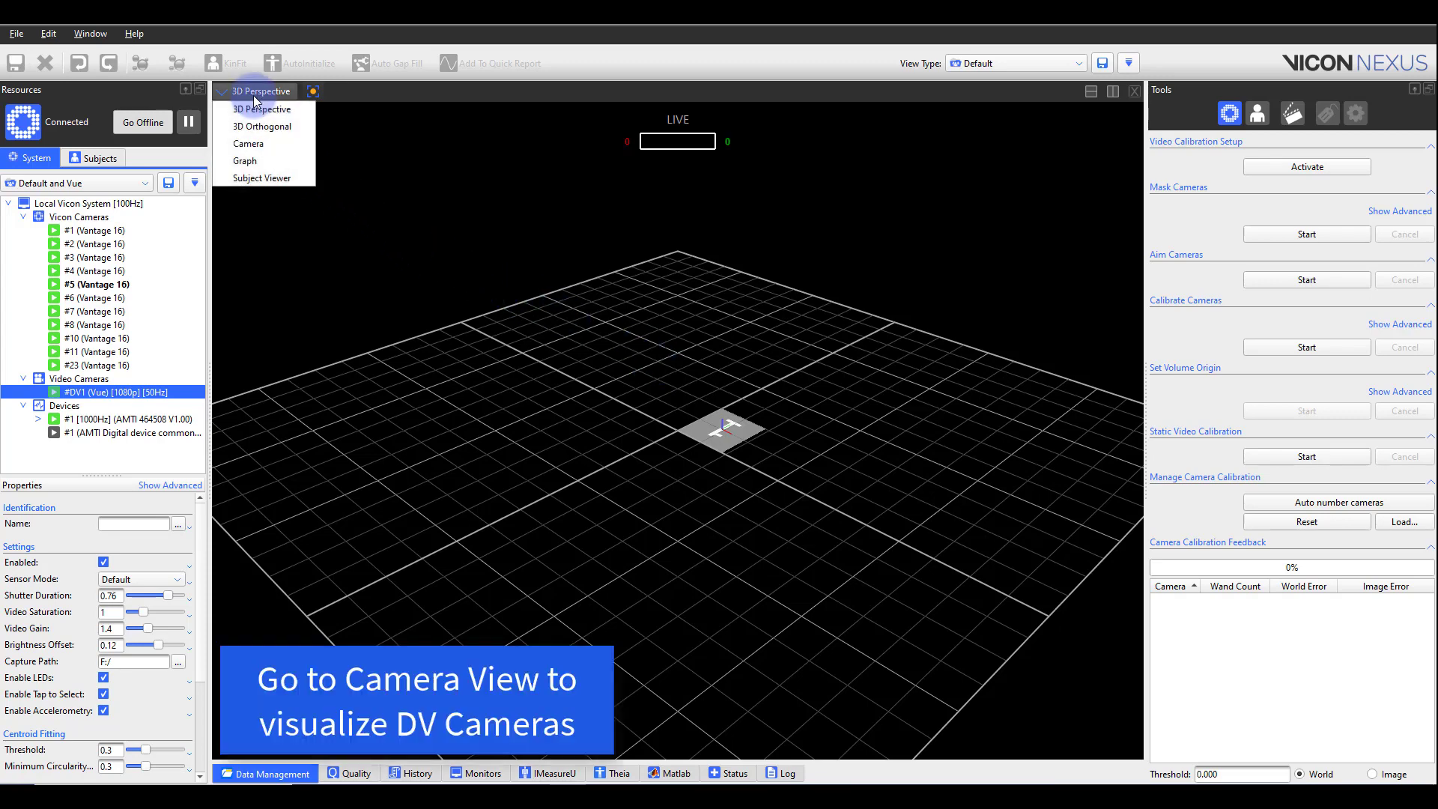
left_click(285, 144)
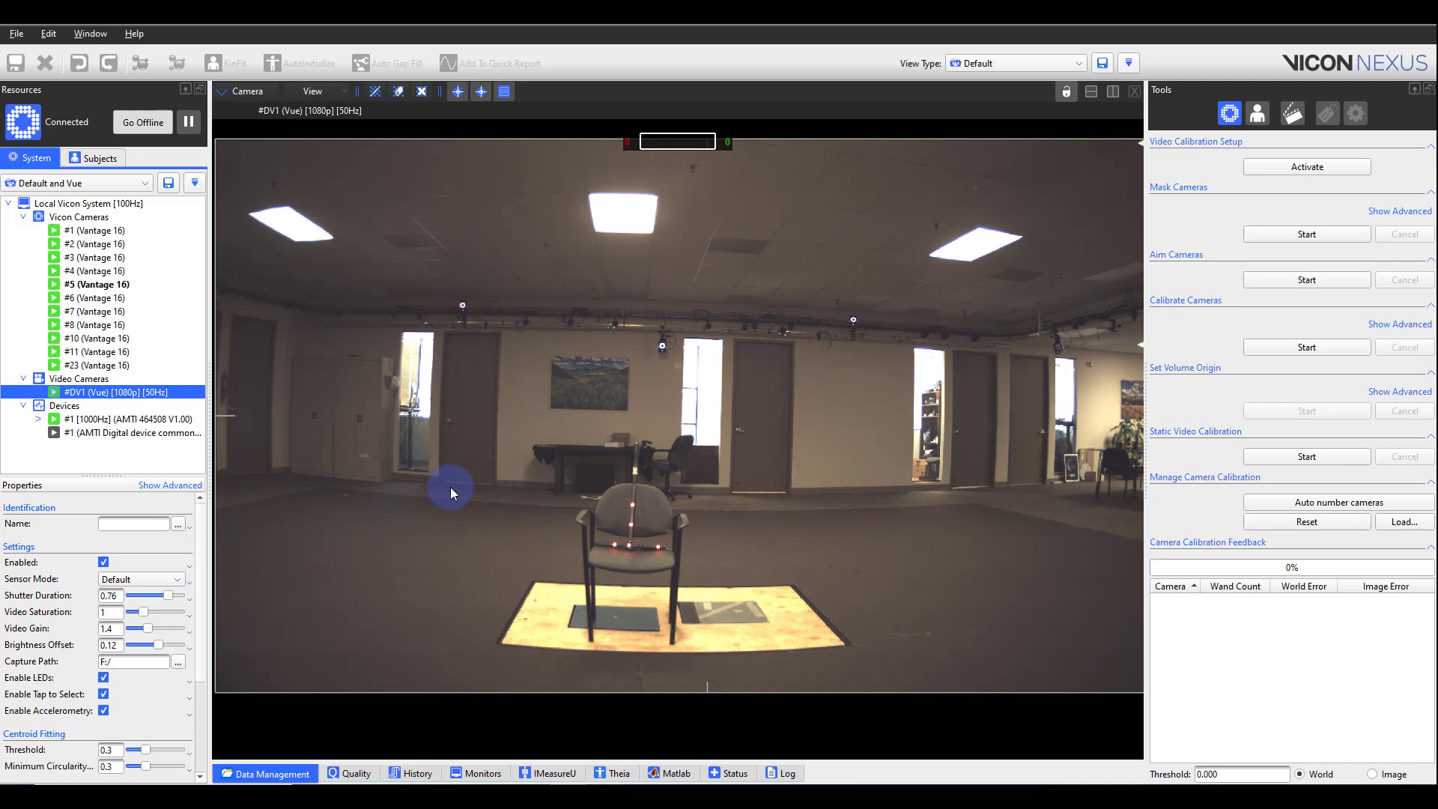
right_click_drag(662, 556, 672, 498)
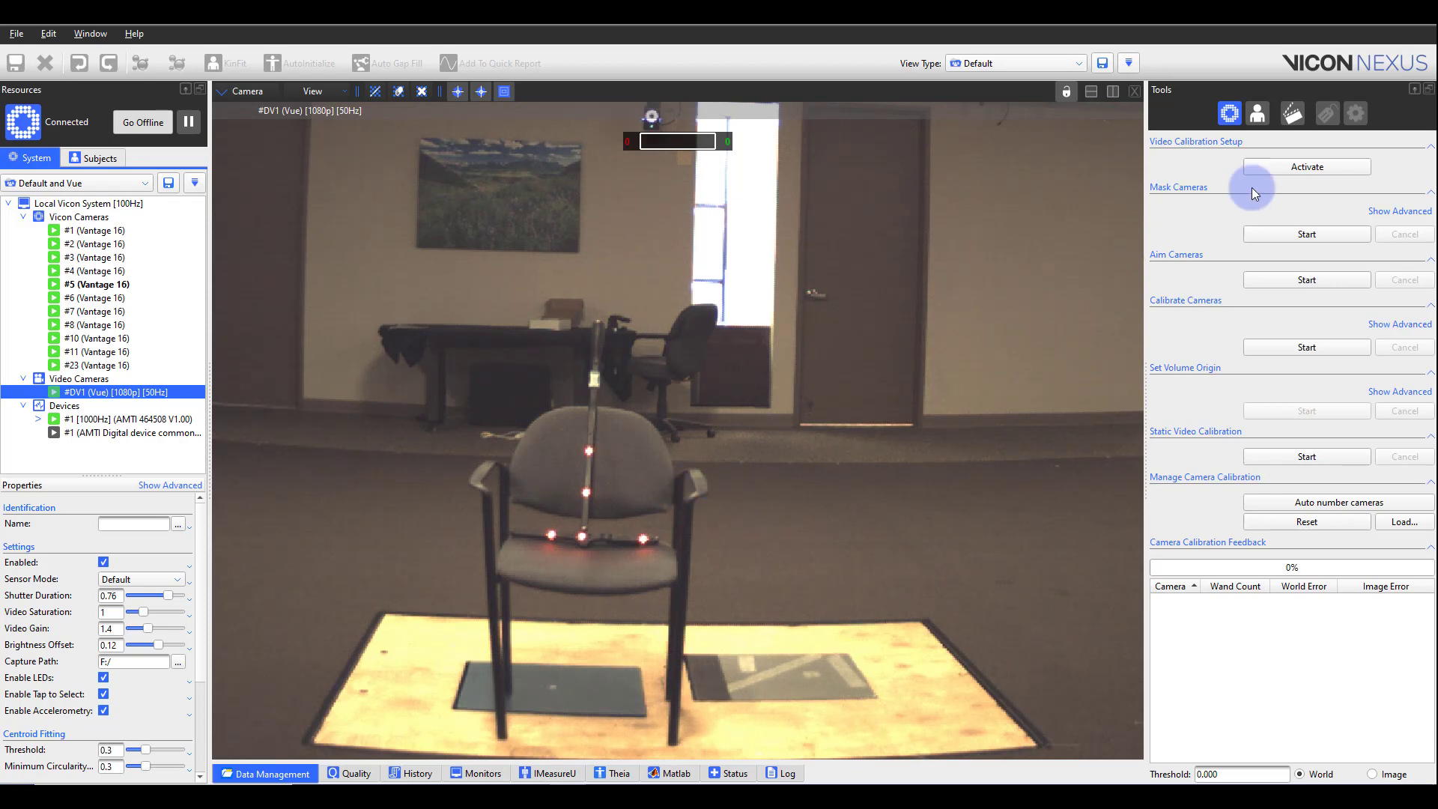
Step: Activate video calibration setup and zoom the #DV1 feed in on the bright marker cluster
left_click(1279, 171)
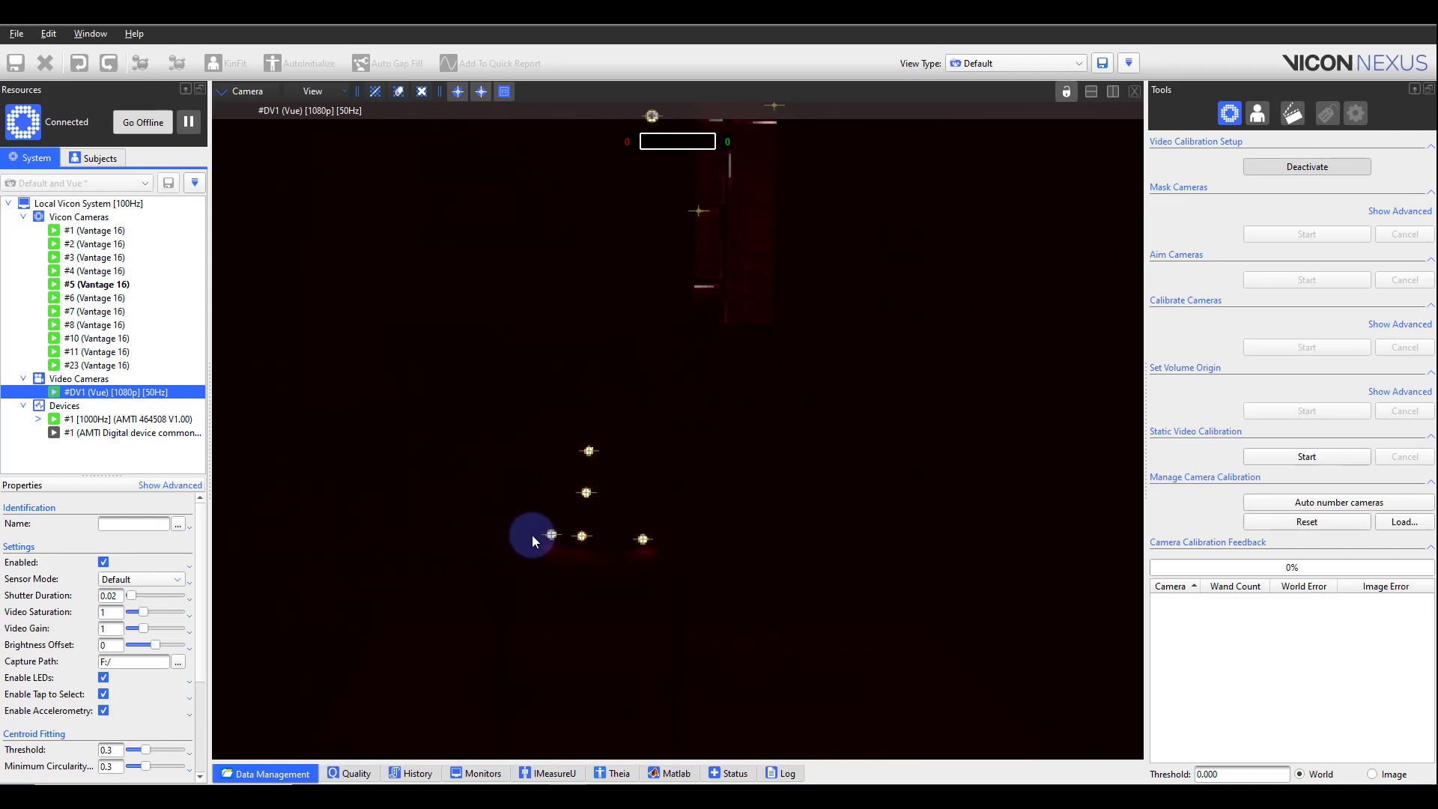
right_click_drag(610, 549, 618, 448)
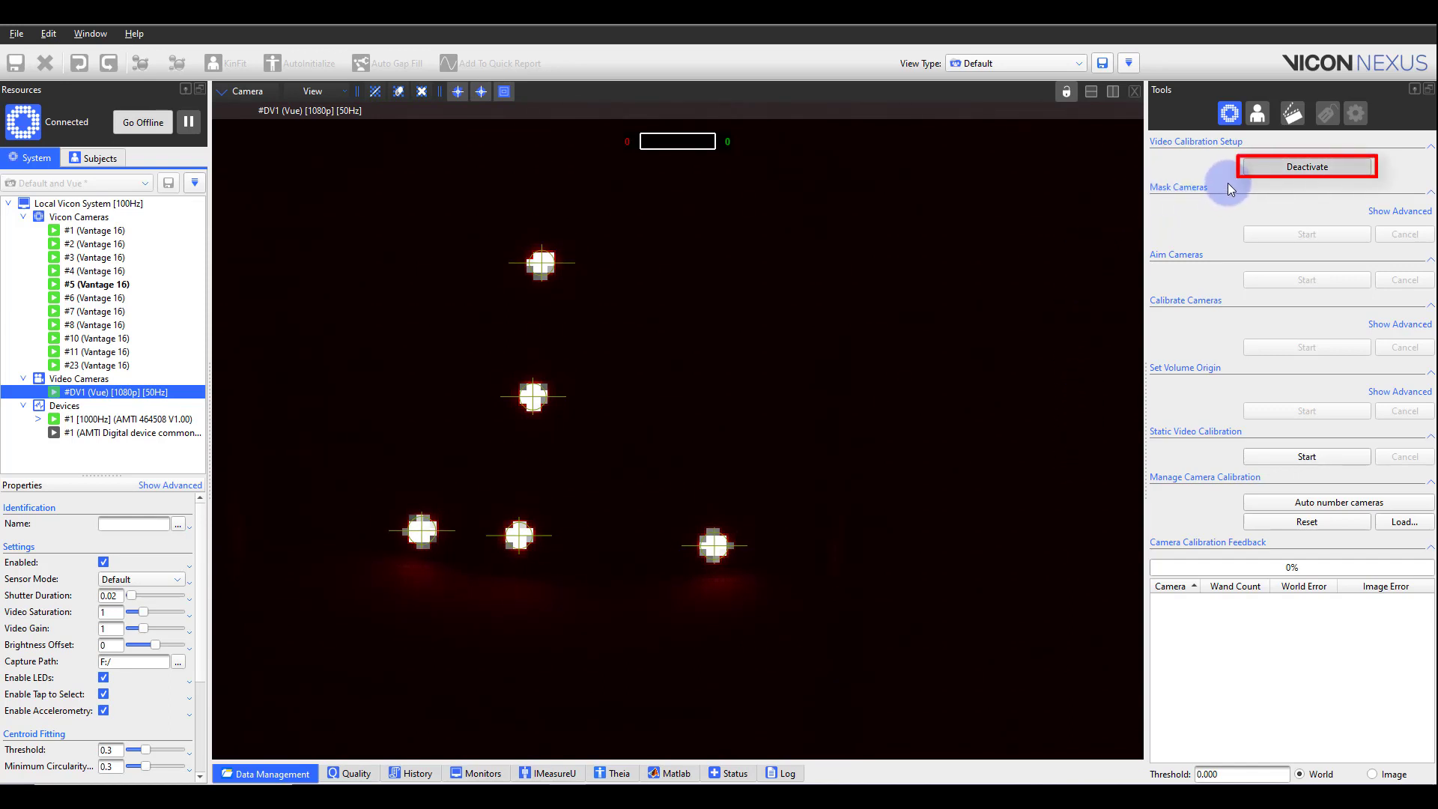
Step: Deactivate video calibration setup and set advanced Cameras to Mask to All Cameras
left_click(1284, 172)
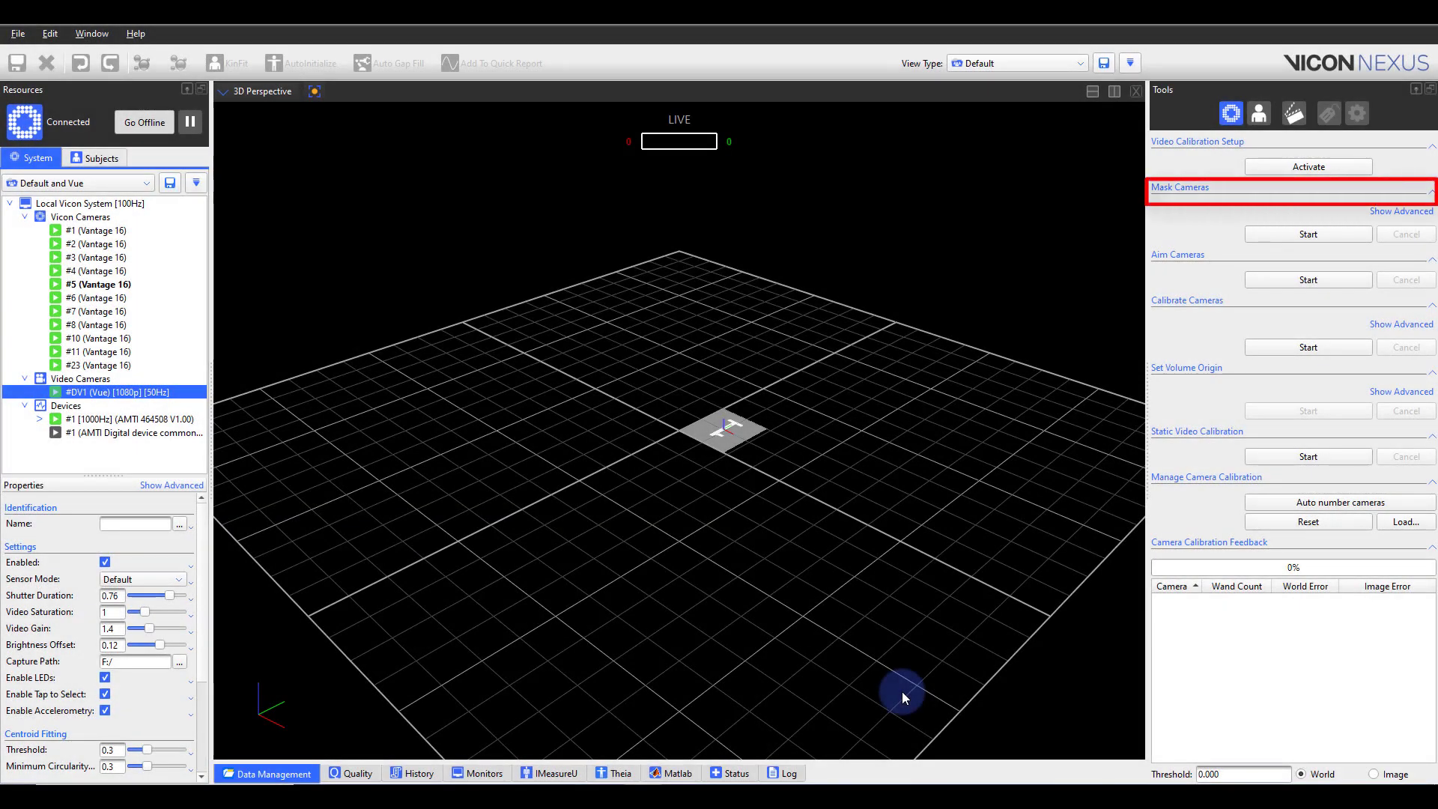
left_click(1403, 212)
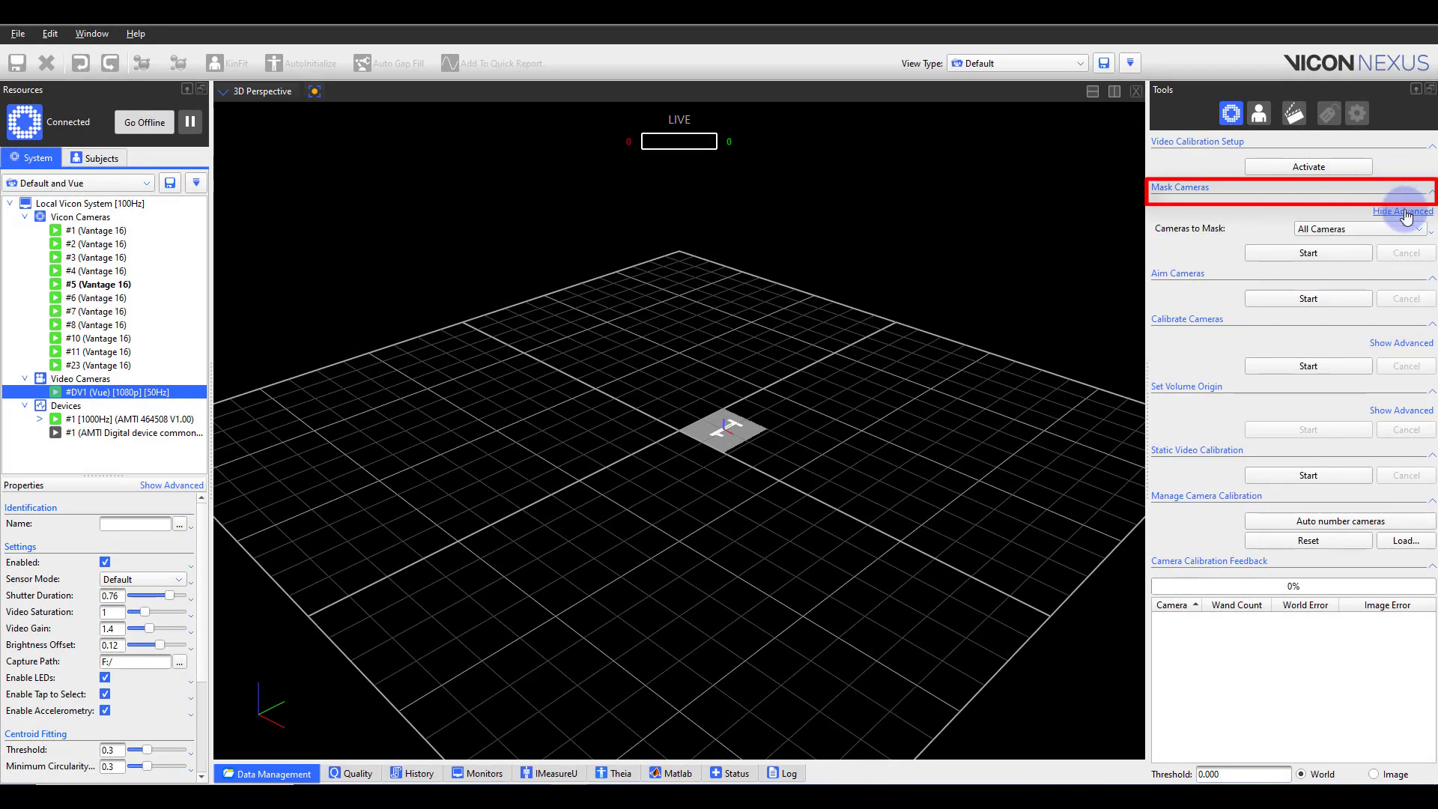
left_click(1419, 230)
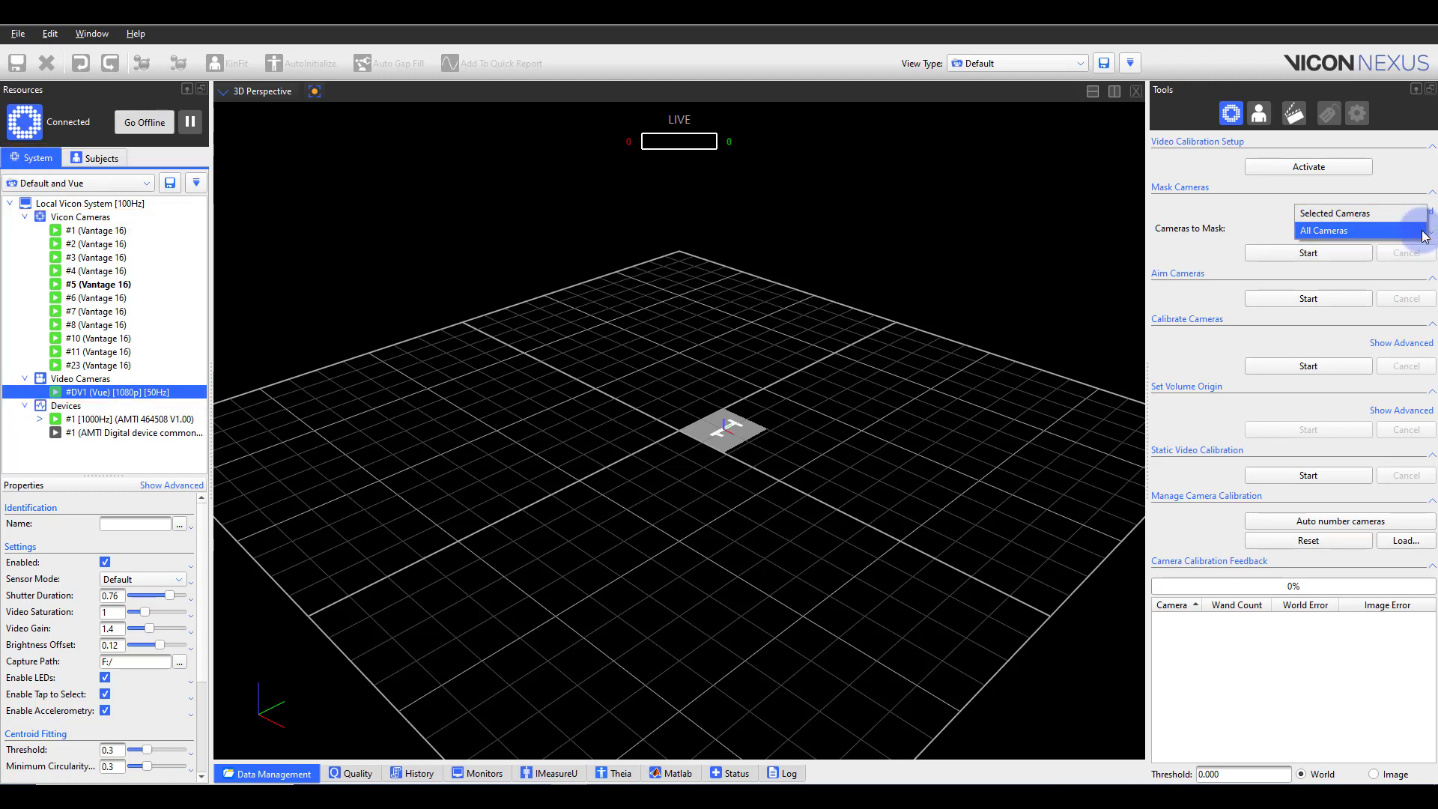
left_click(1415, 231)
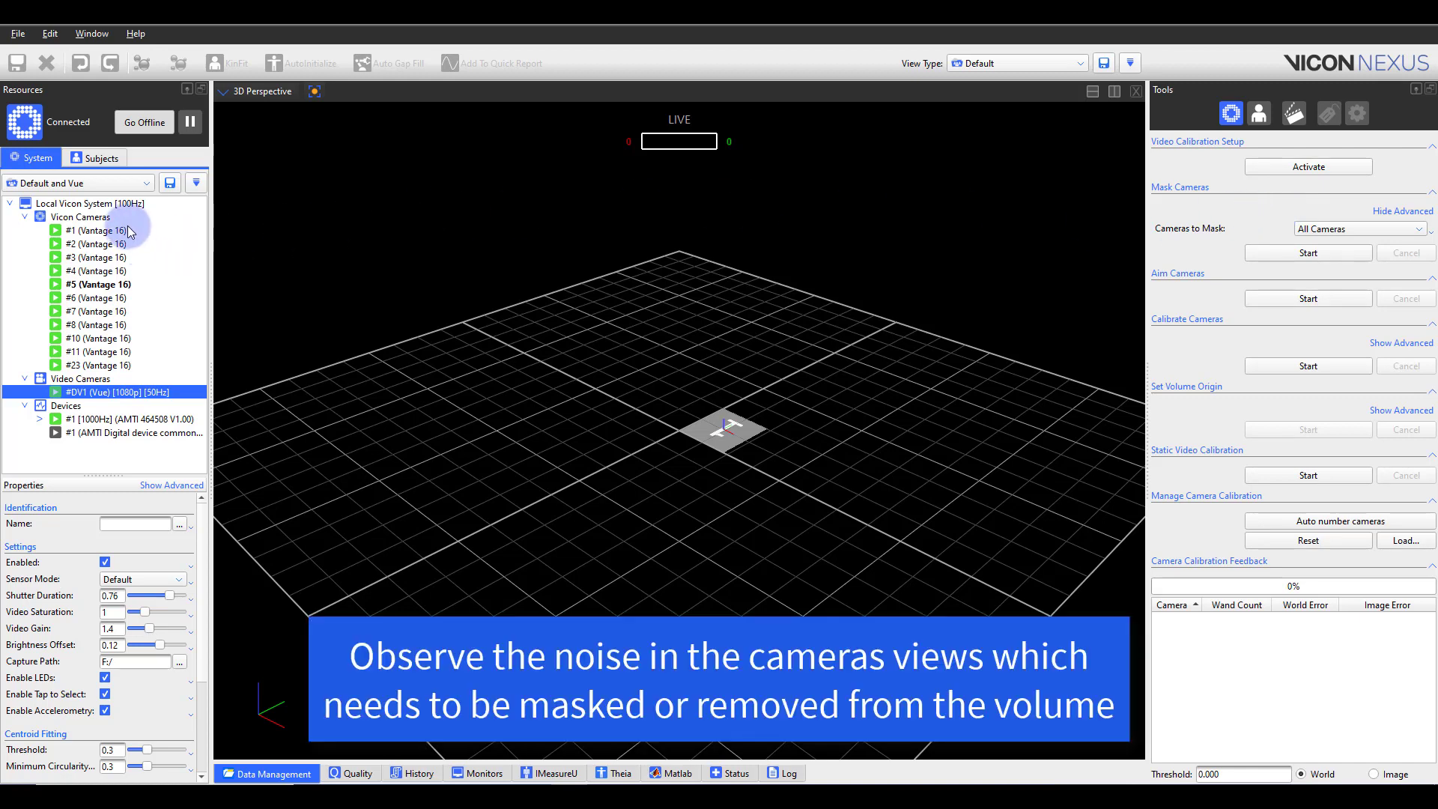
Step: Switch to Camera view and inspect Vantage 16 cameras #1 through #4 for stray reflections
left_click(251, 91)
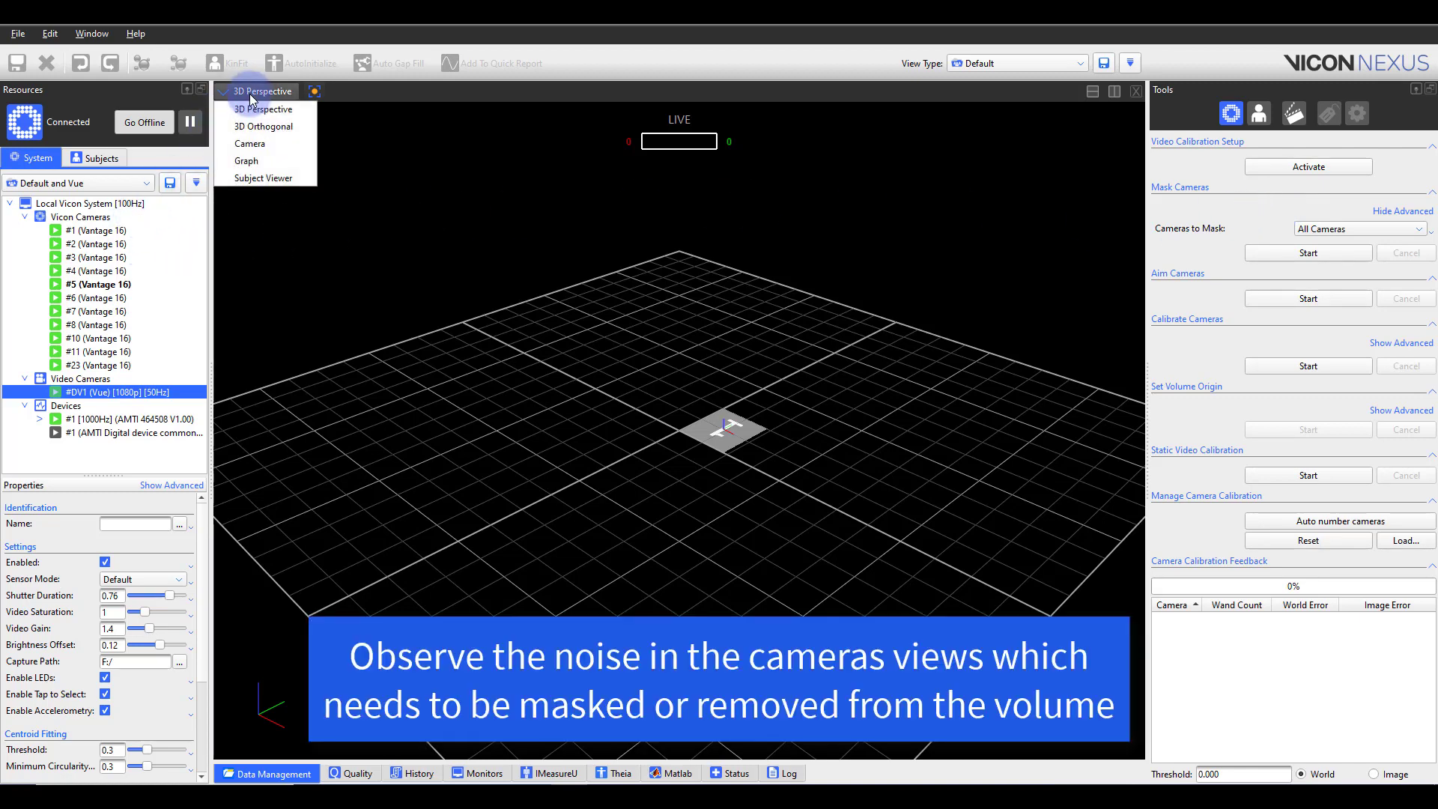
left_click(250, 143)
left_click(101, 231)
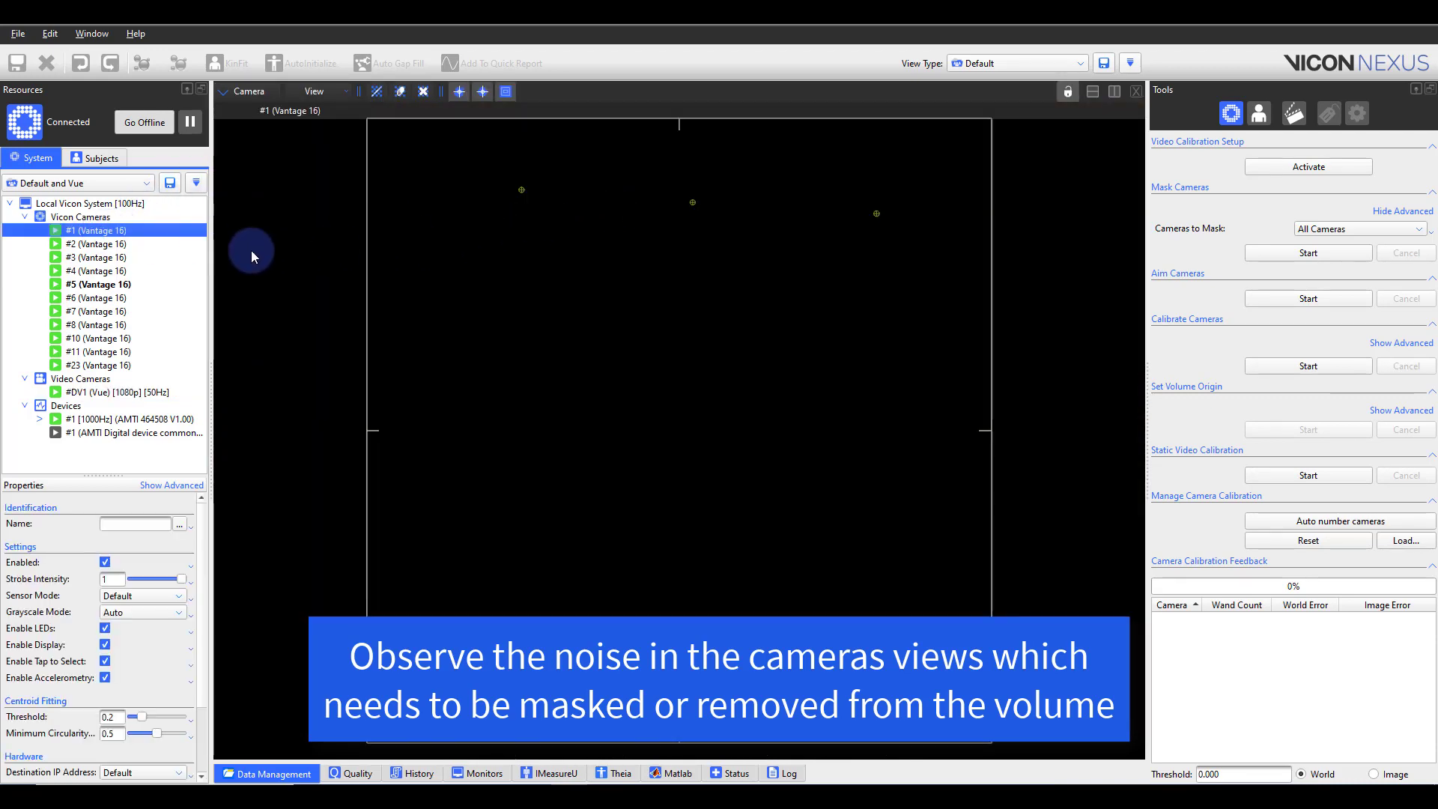
left_click(112, 244)
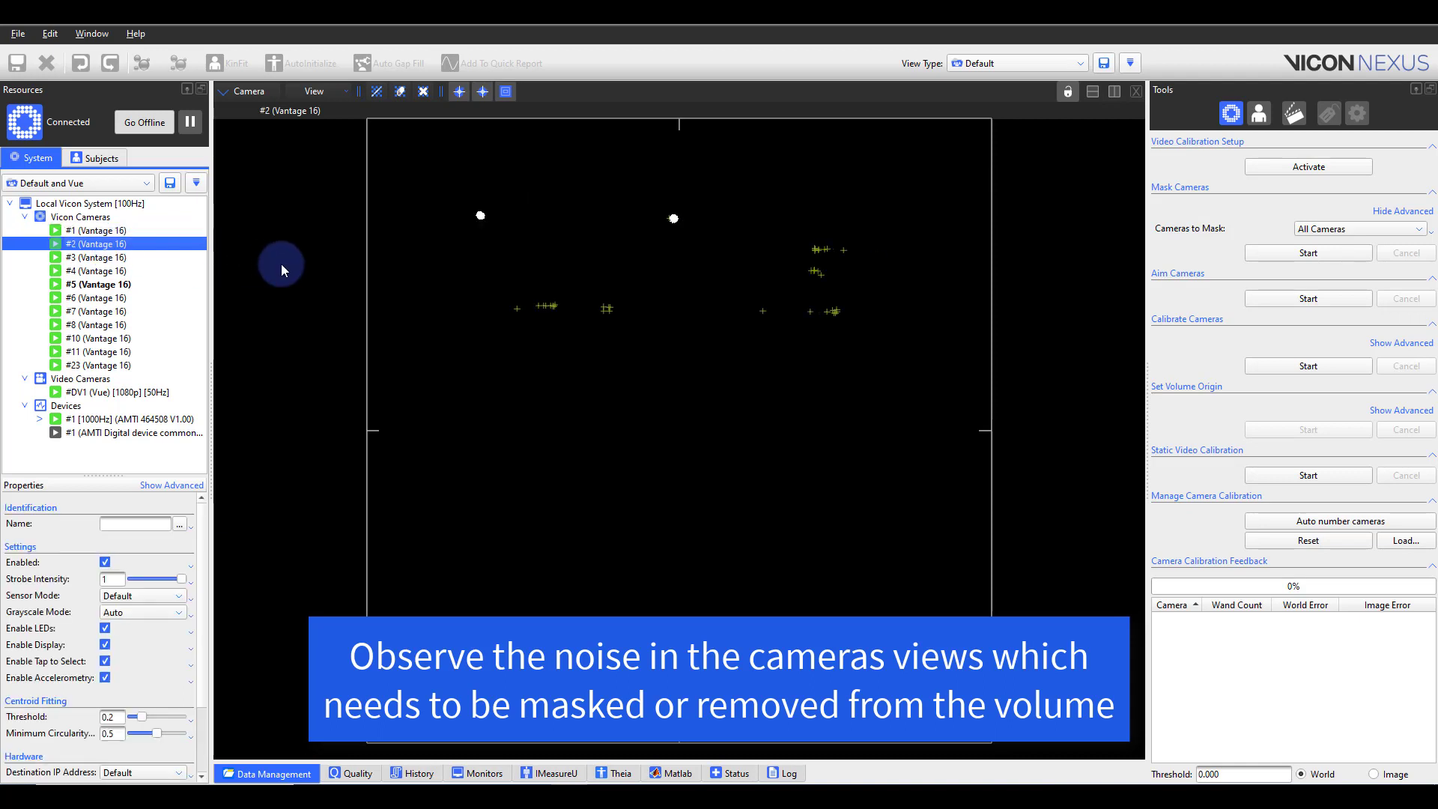
left_click(113, 257)
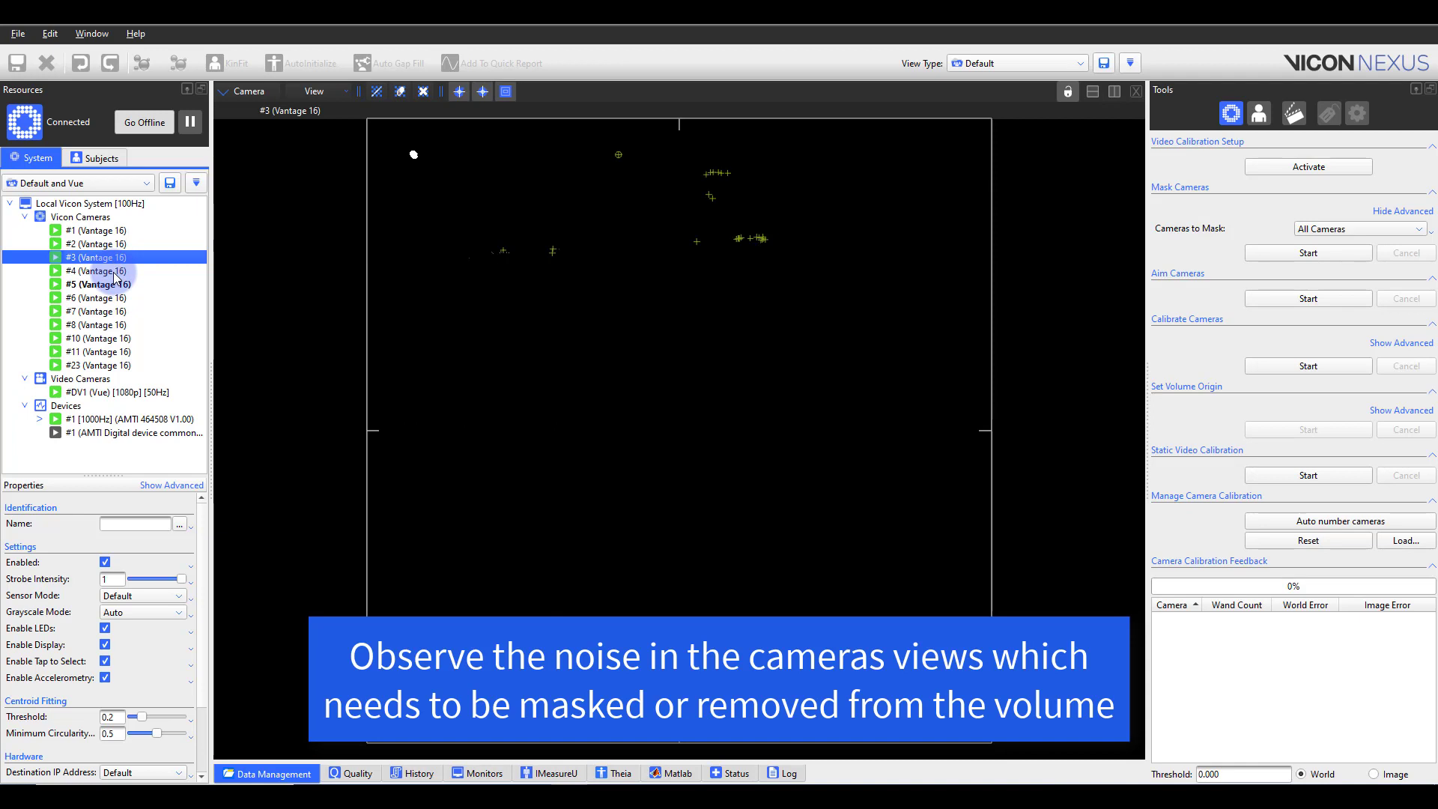
left_click(115, 272)
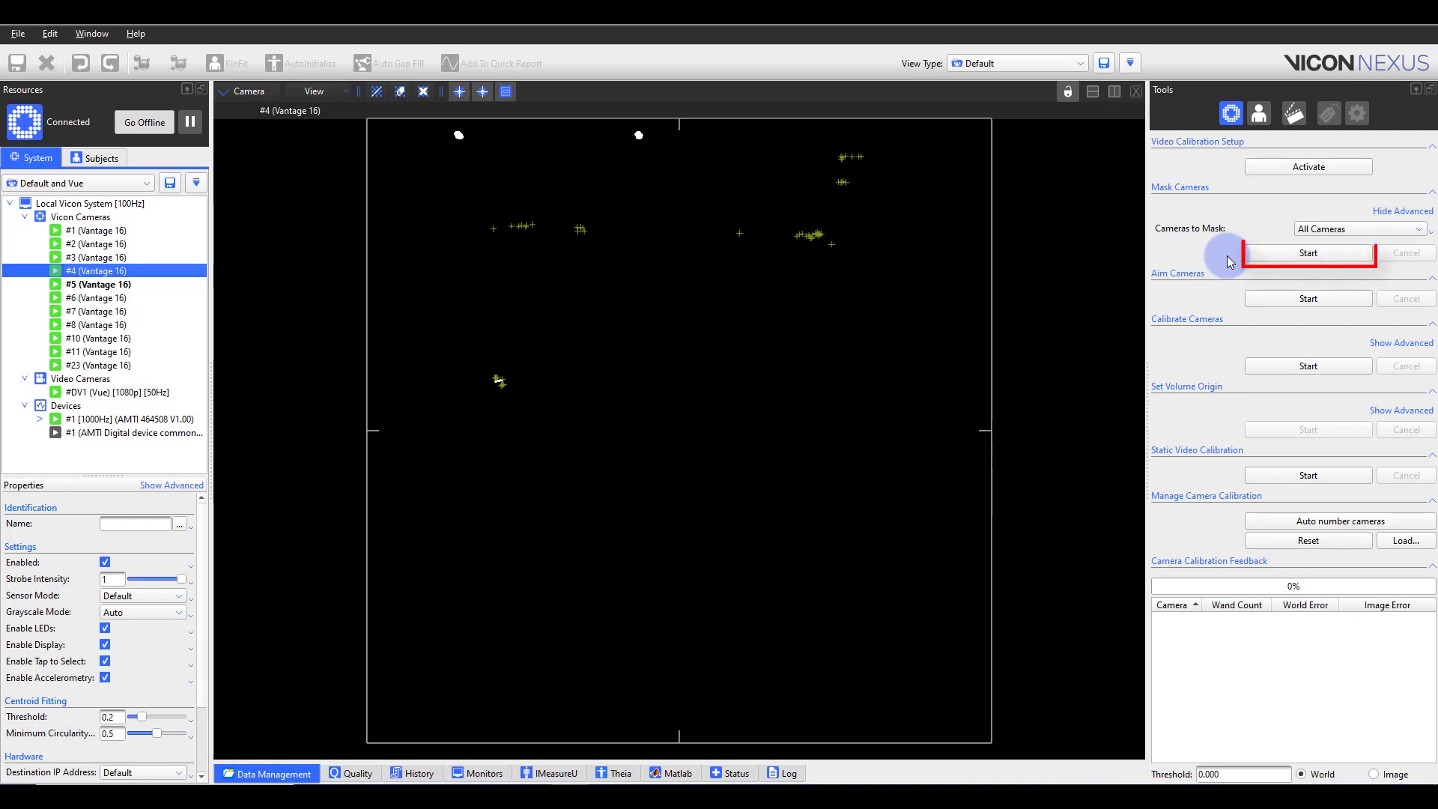
Step: Run Mask Cameras on all cameras, then stop it to keep the captured masks
left_click(1262, 253)
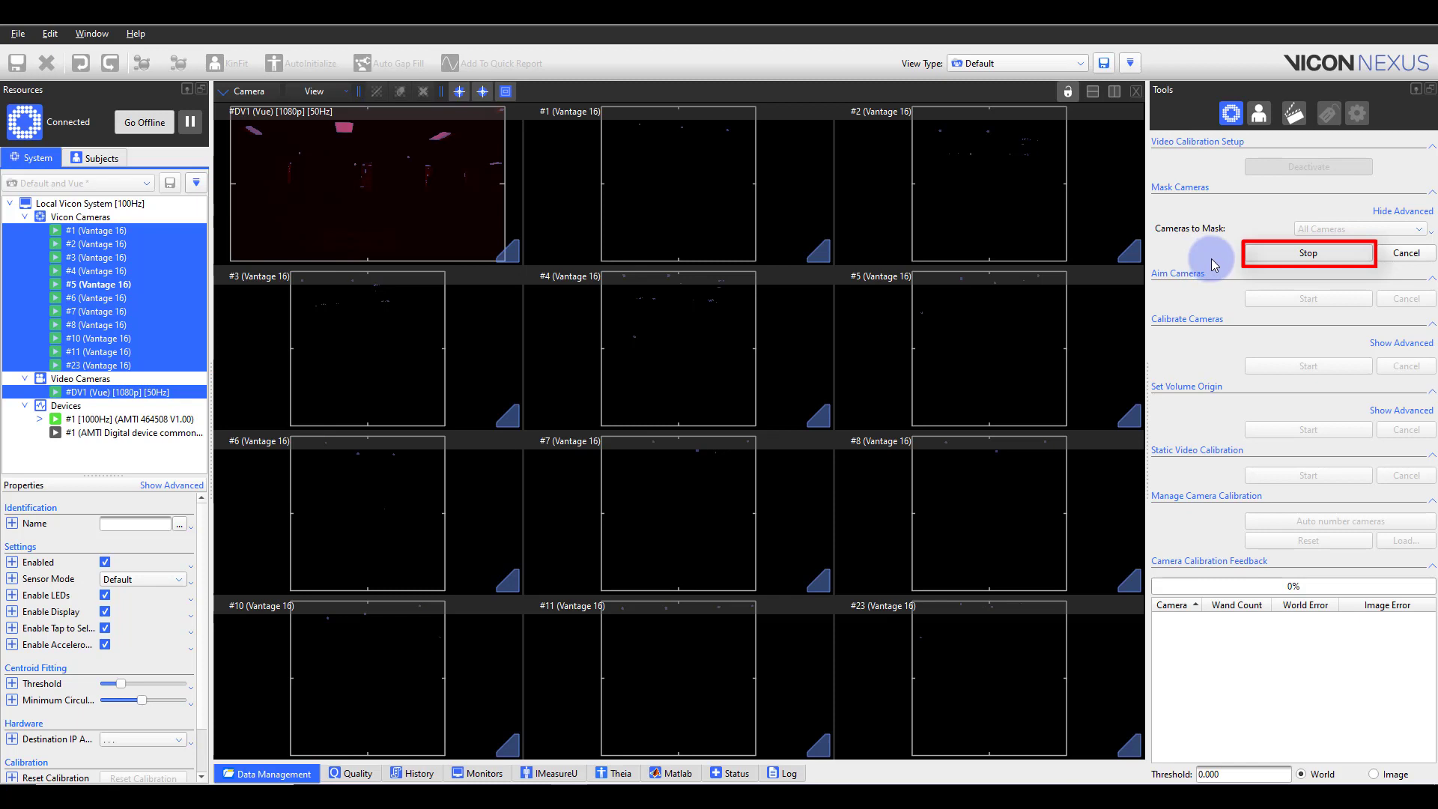
left_click(1267, 253)
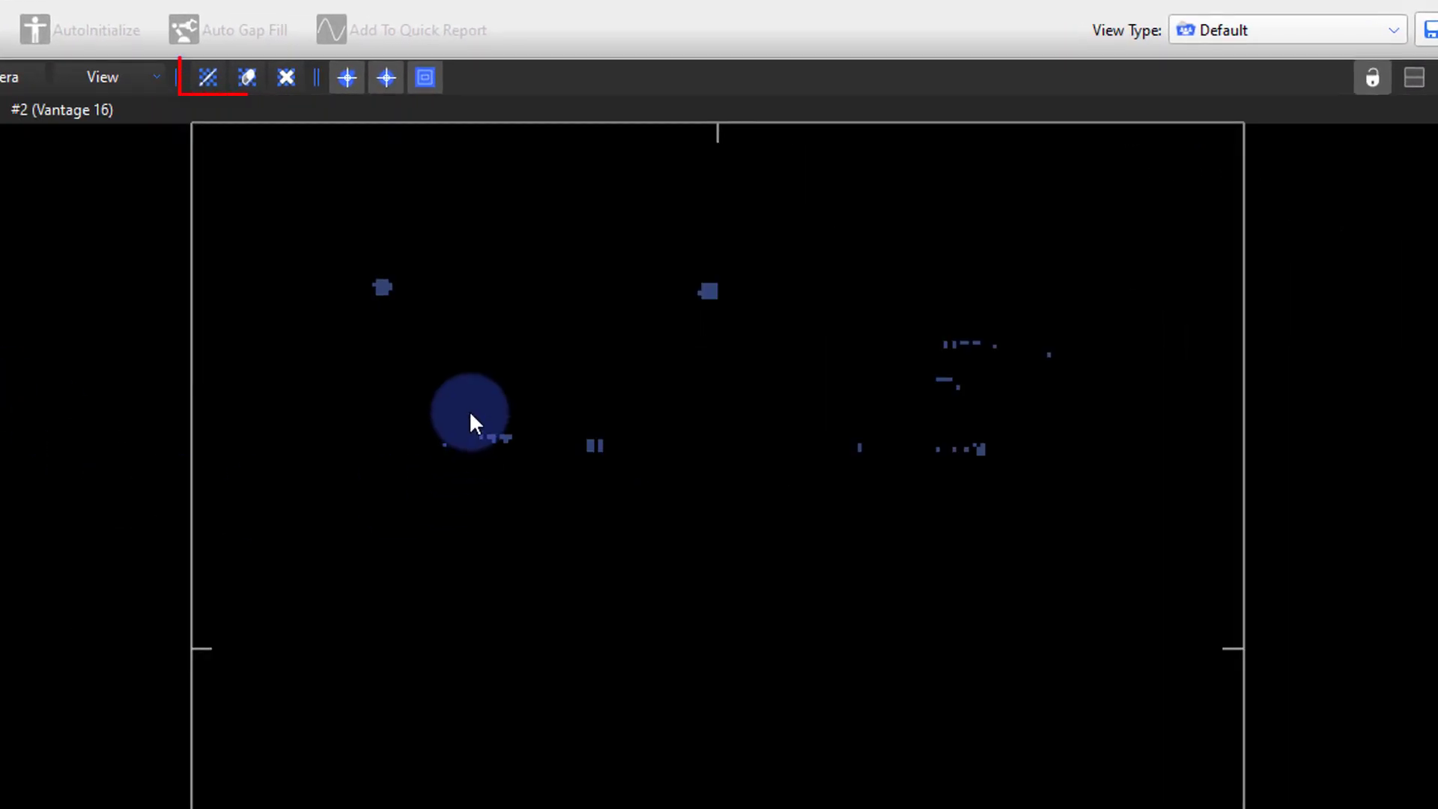
Step: Clear camera #2's entire mask with the eraser tool and end mask editing
scroll(551, 438, "up", 3)
scroll(561, 307, "up", 3)
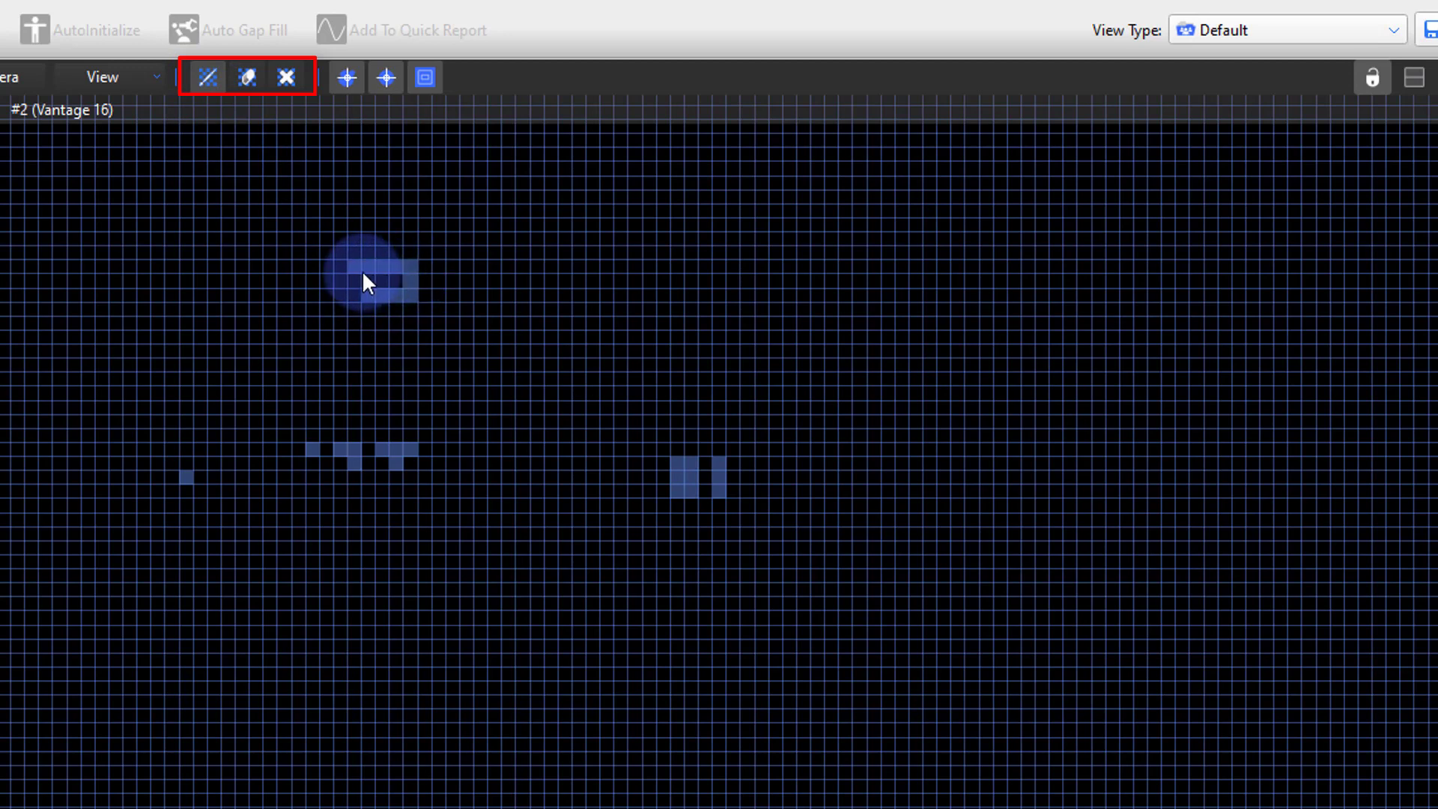
left_click(246, 78)
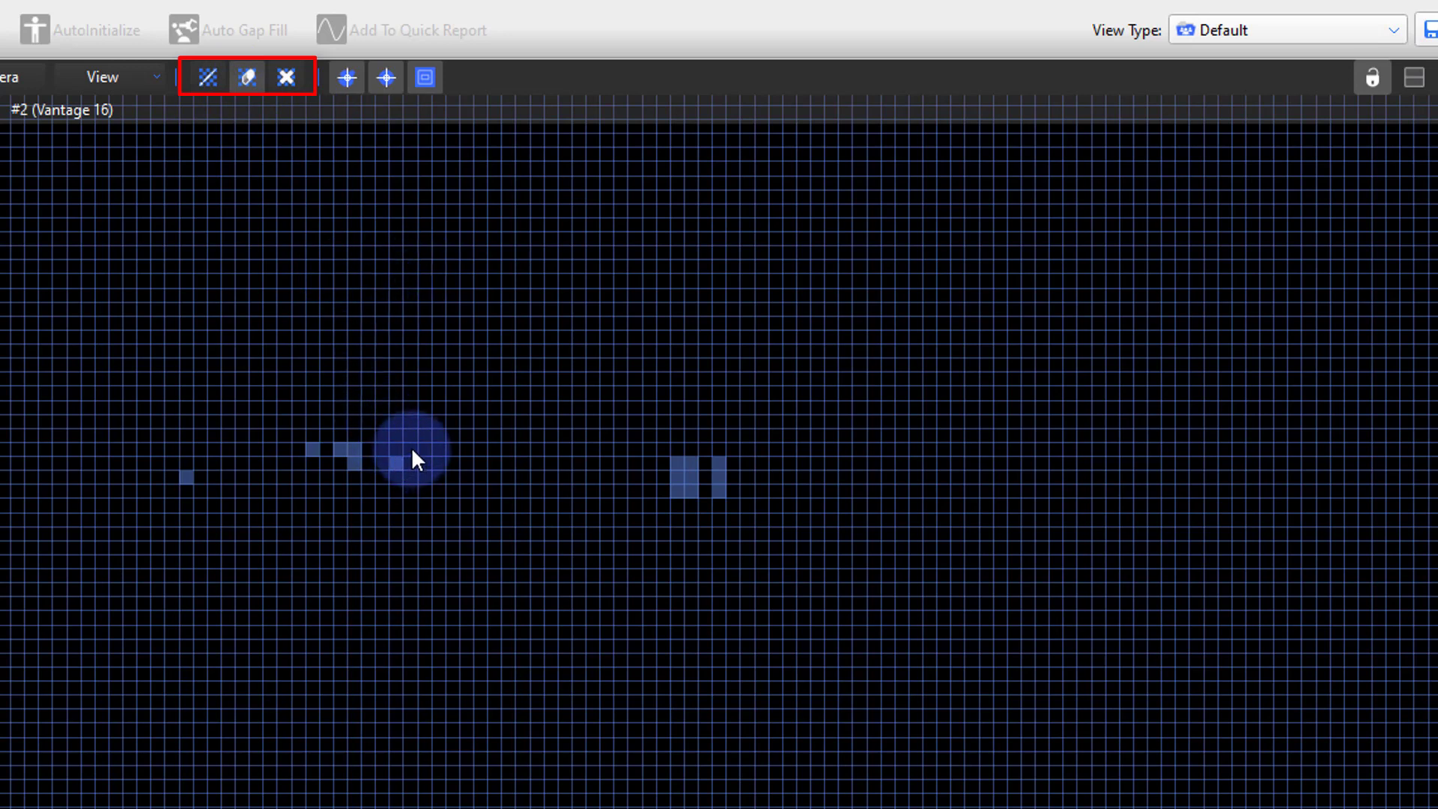
left_click(293, 80)
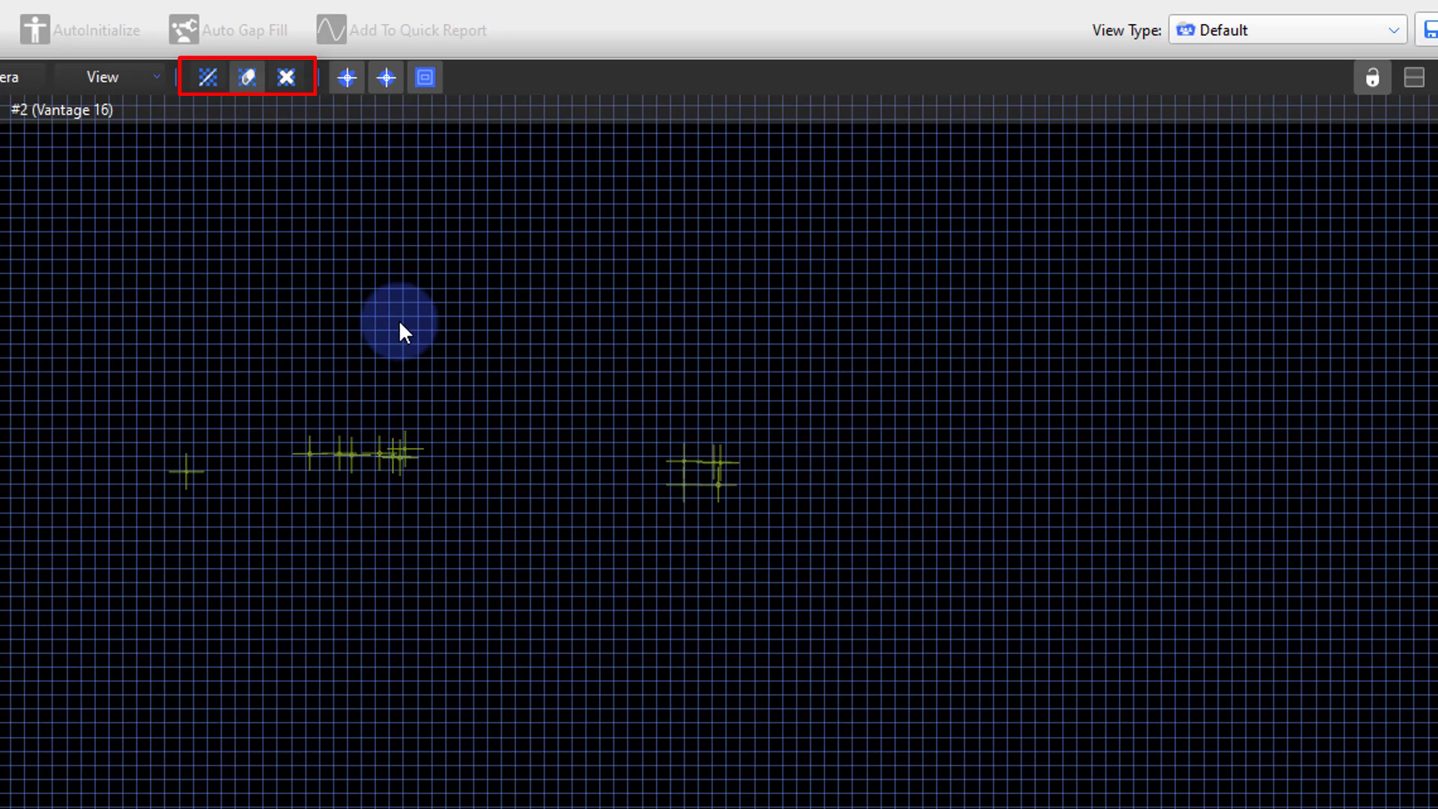
left_click(247, 78)
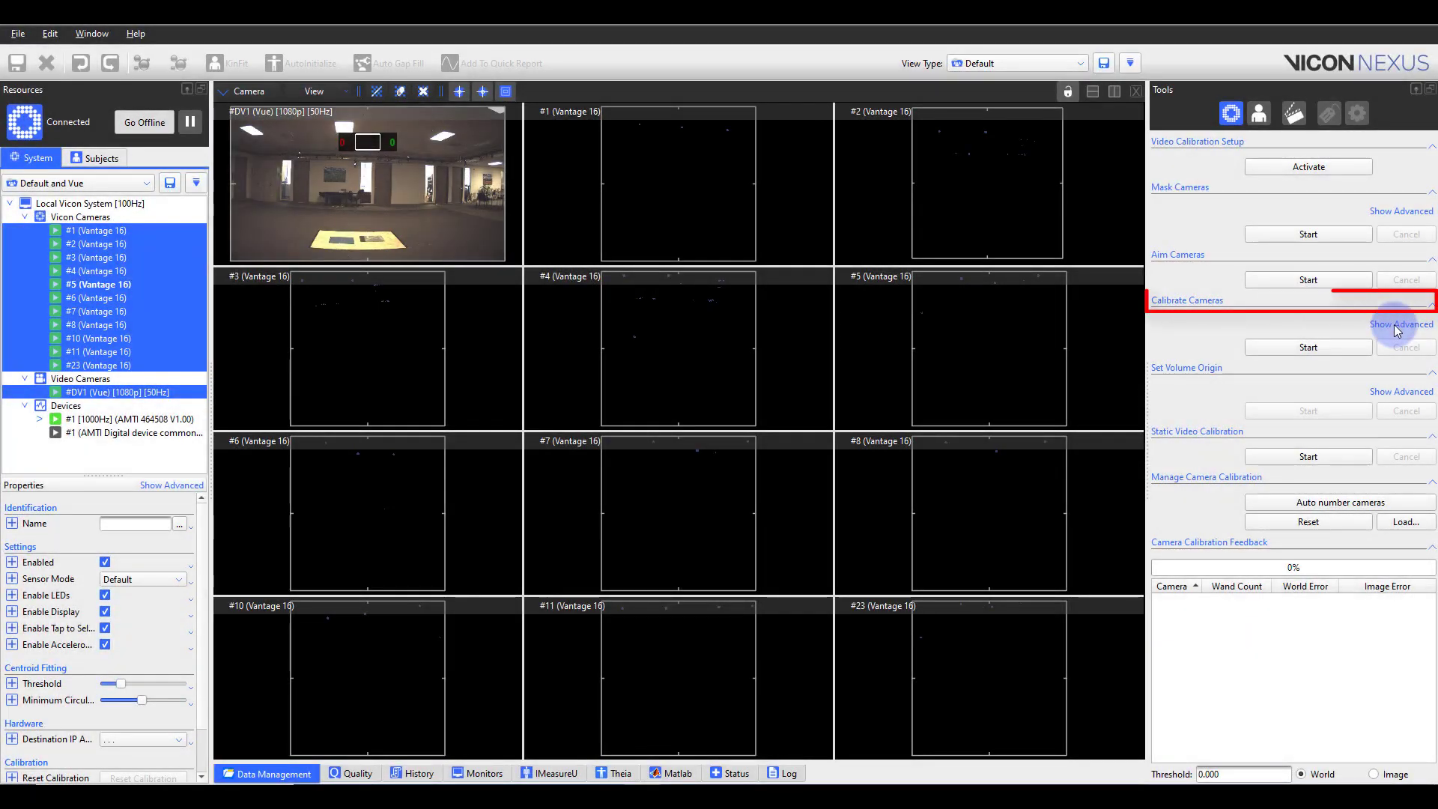
Step: In advanced Calibrate Cameras settings, choose Full Calibration with All Cameras to calibrate
left_click(1396, 325)
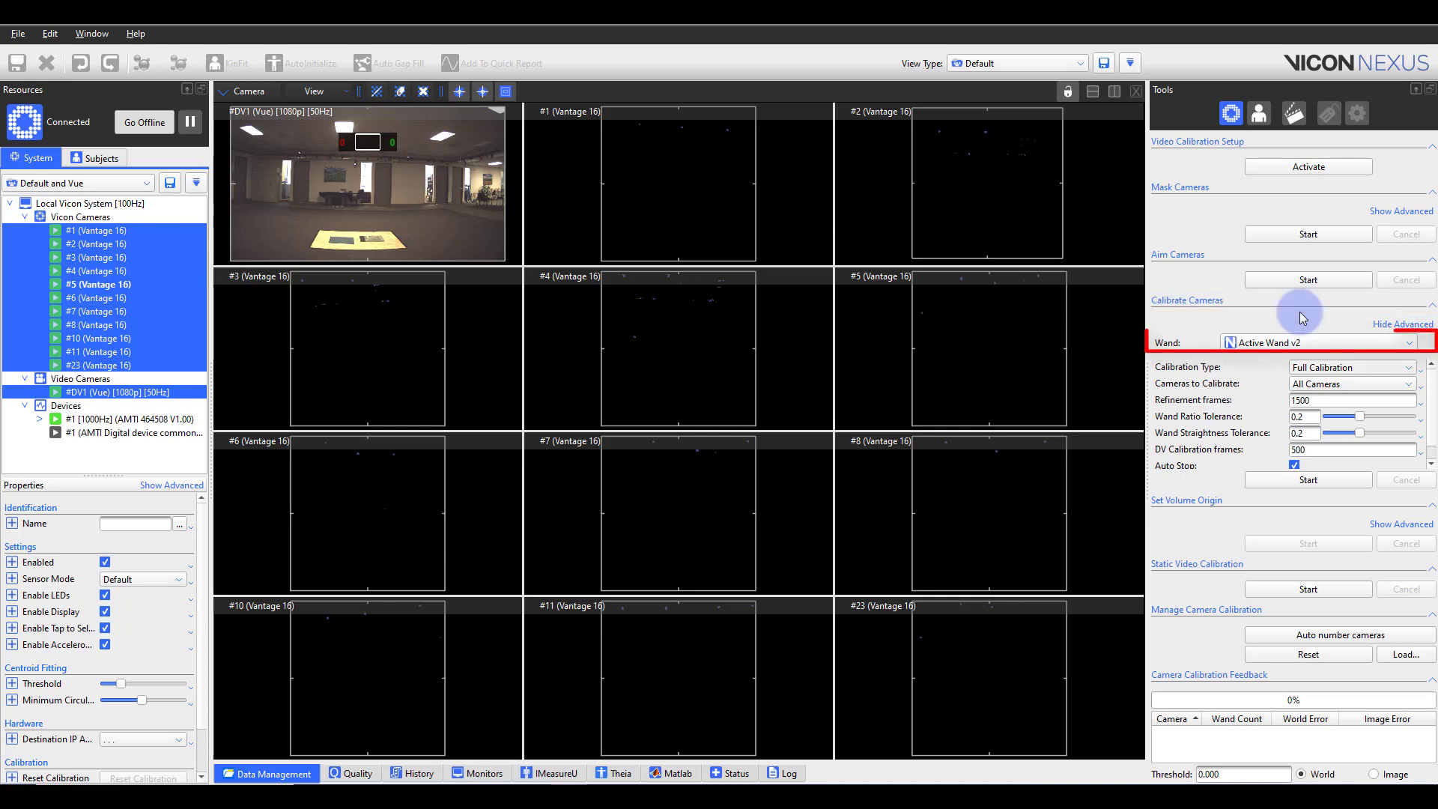
left_click(1403, 368)
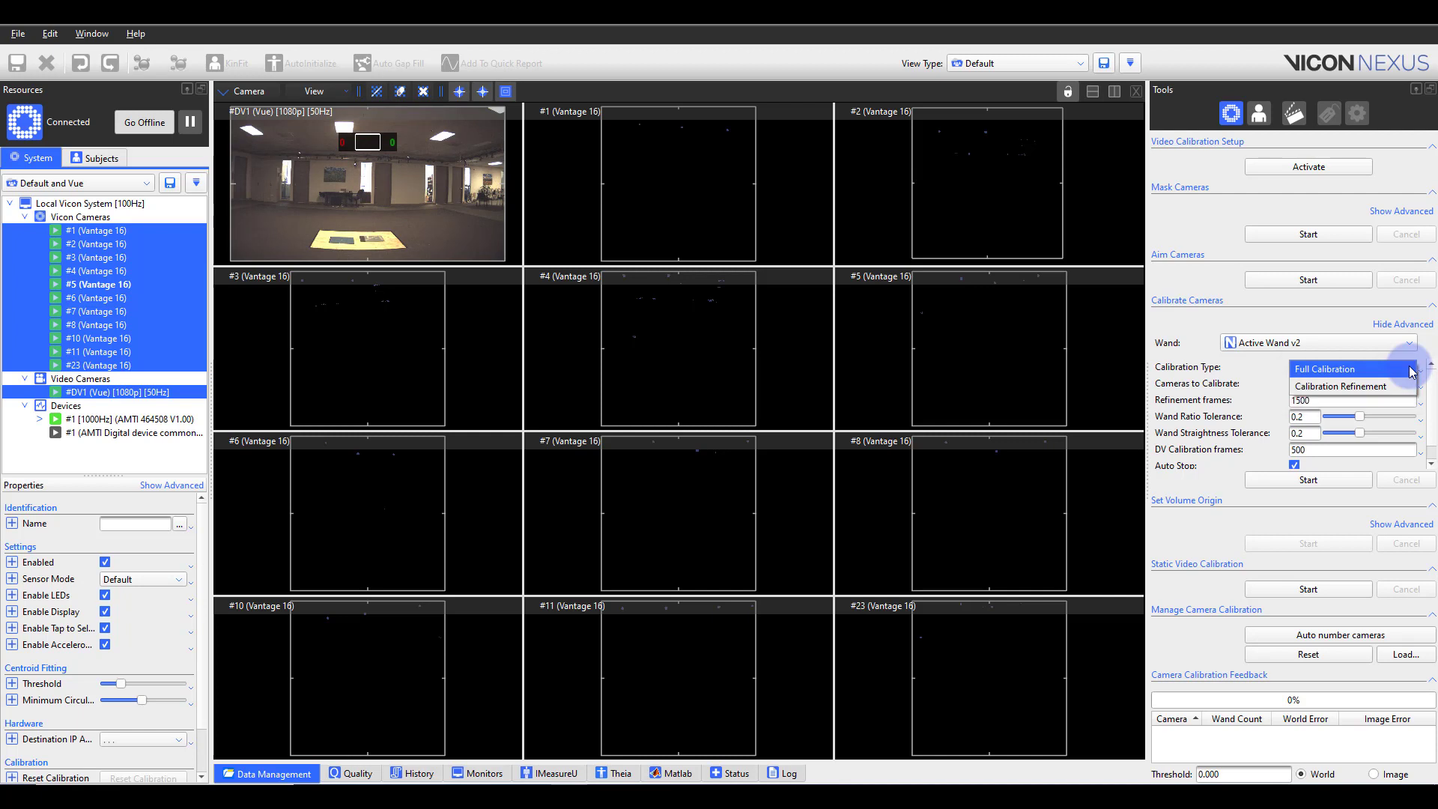
left_click(1413, 372)
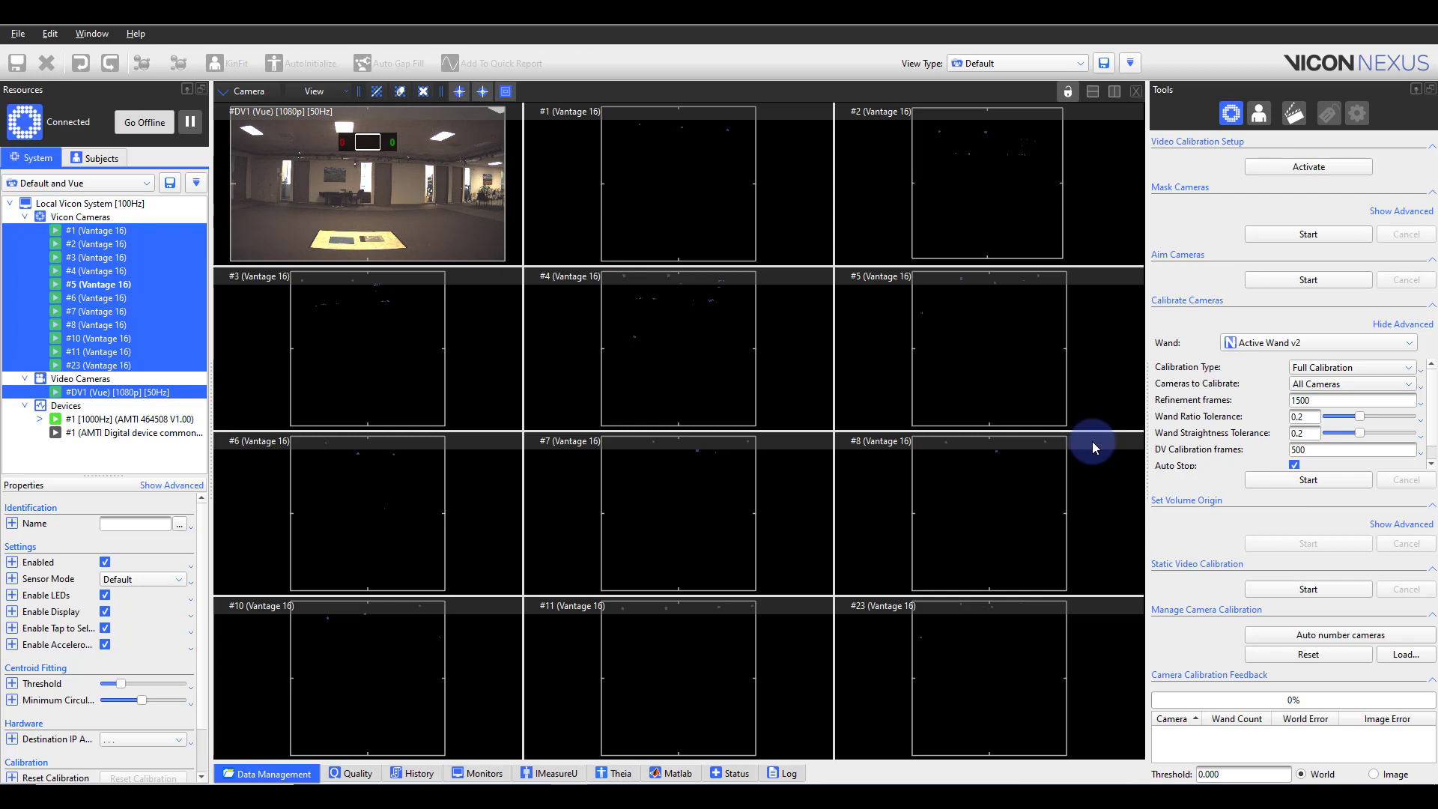
left_click(1409, 386)
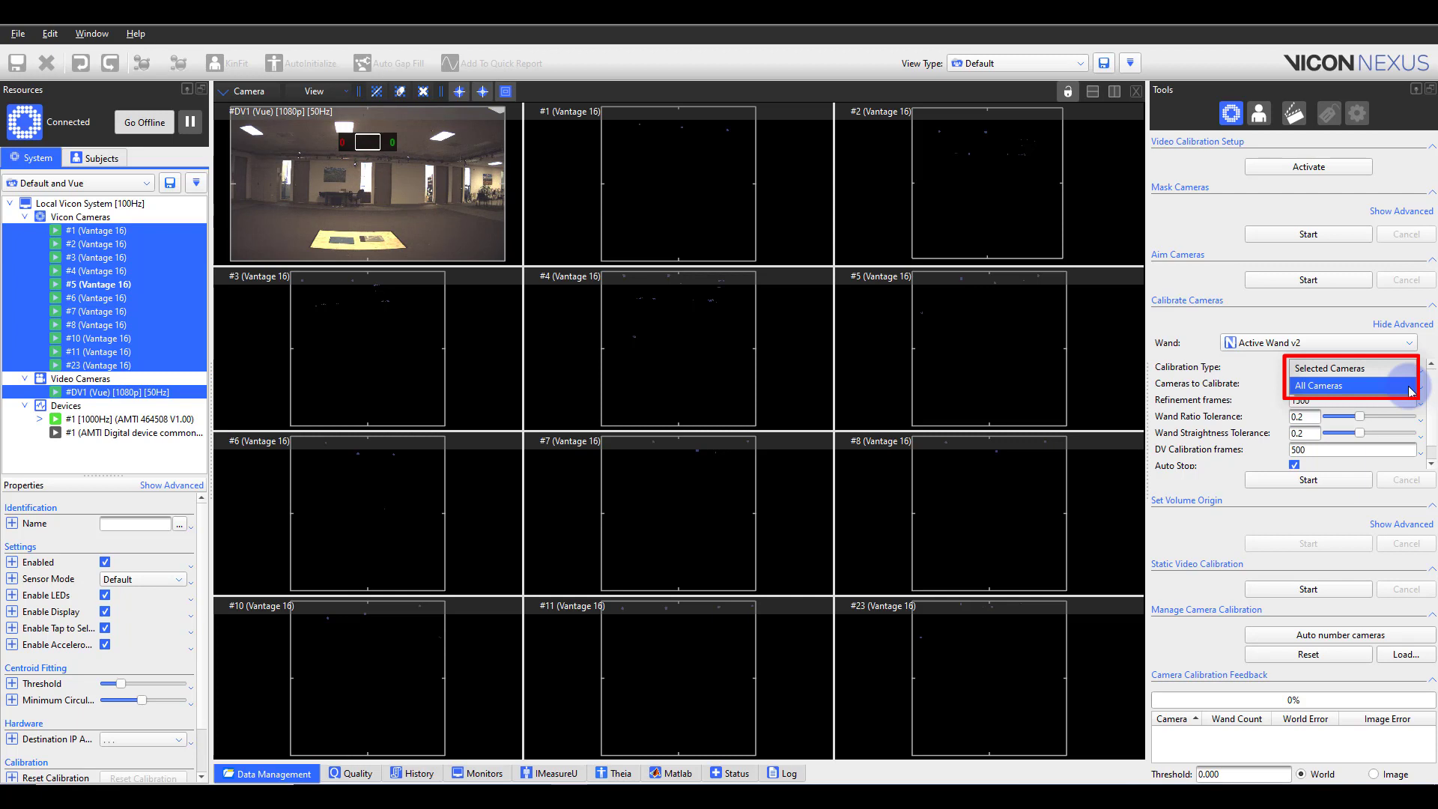
left_click(1411, 388)
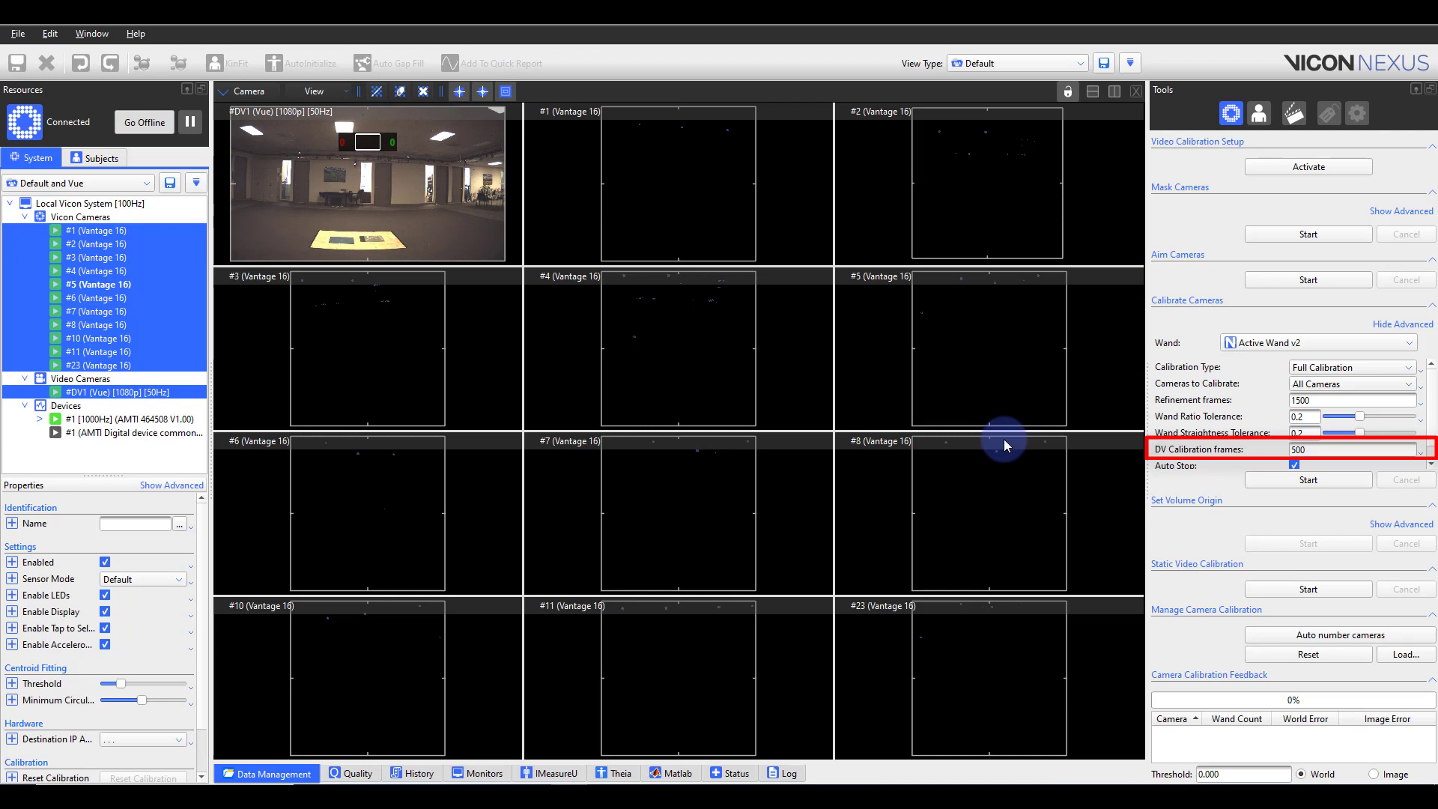
left_click(1432, 463)
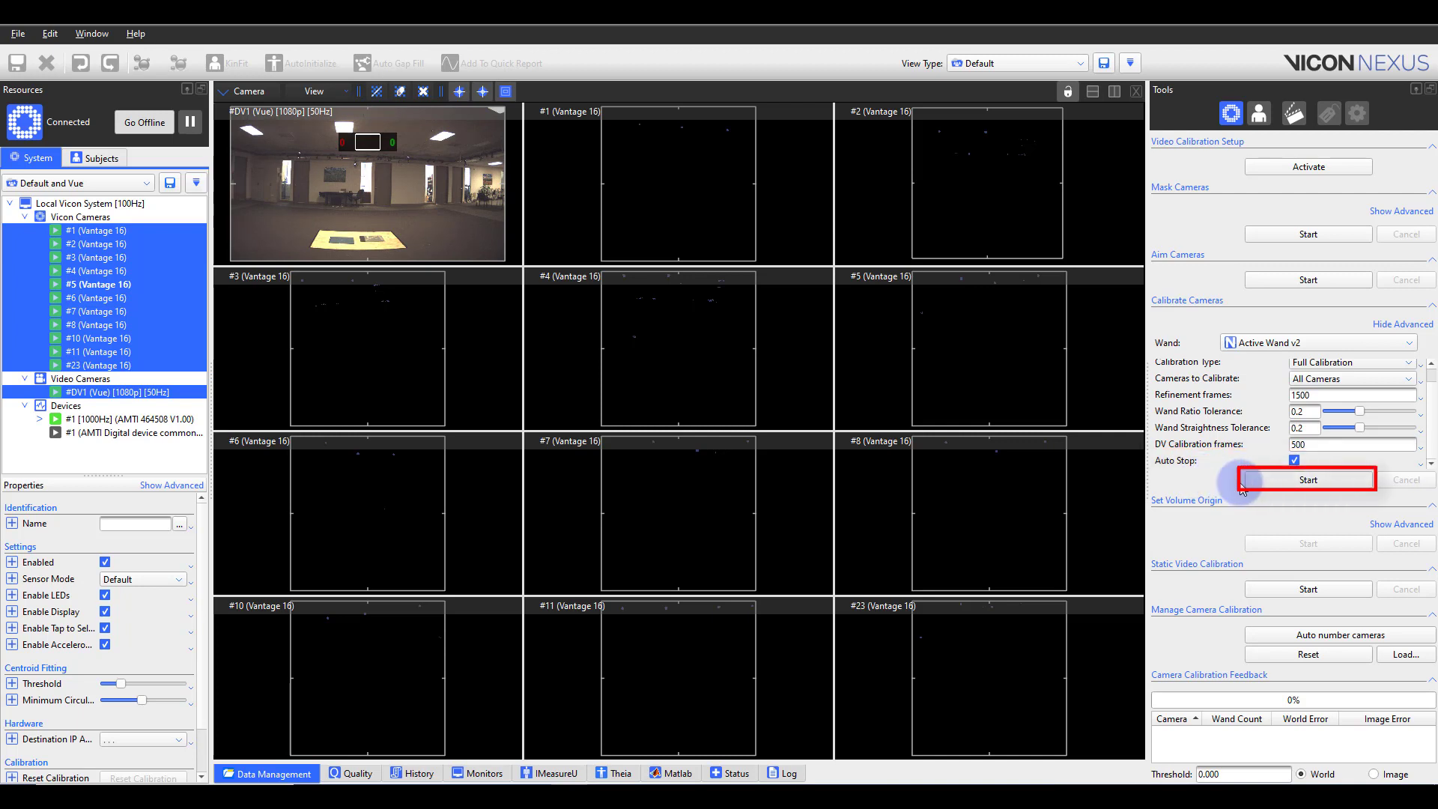
Step: Start the wand calibration of all cameras under Calibrate Cameras
left_click(1280, 487)
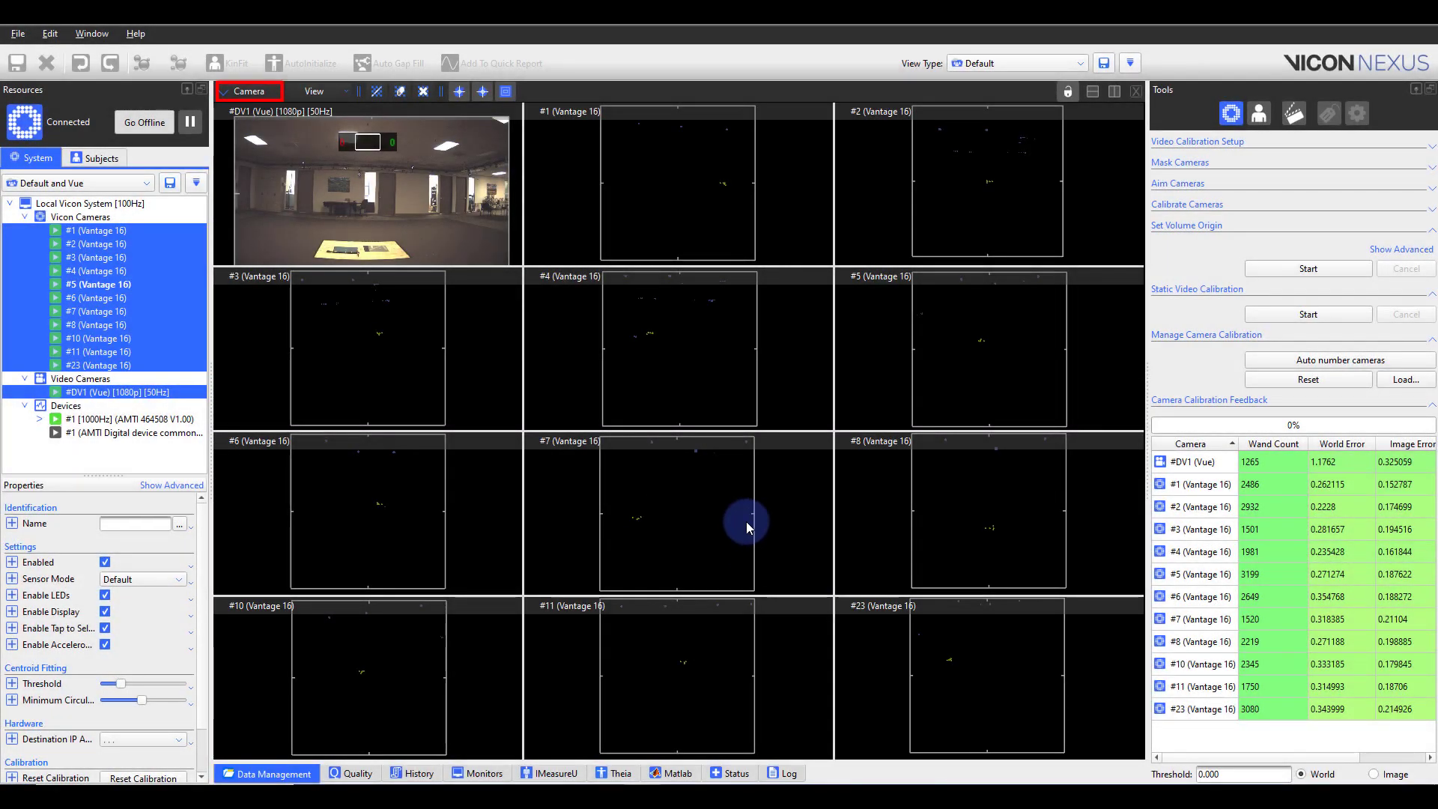
Step: Switch the viewport to 3D Perspective and orbit to see the calibrated camera ring
left_click(260, 93)
left_click(266, 109)
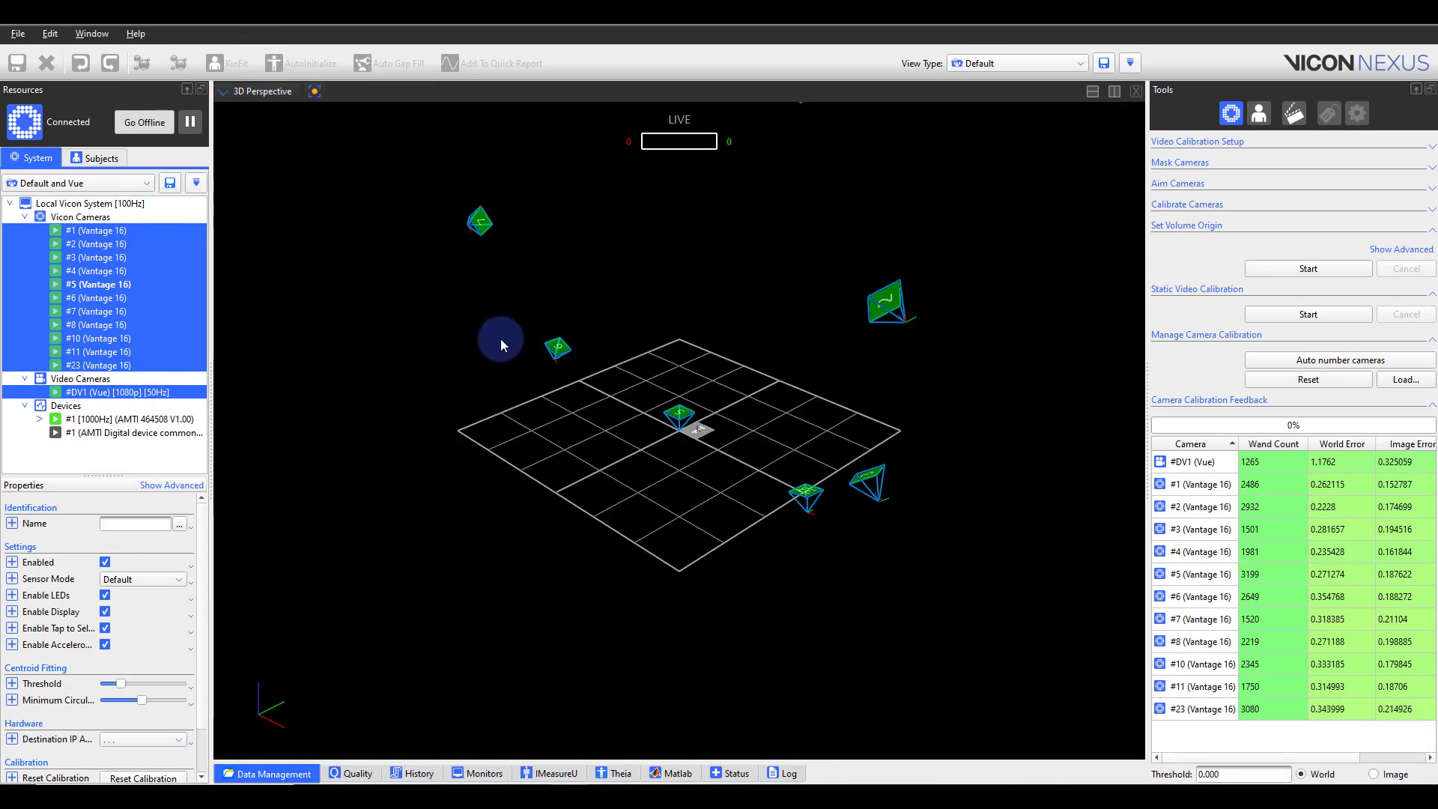
left_click_drag(586, 212, 734, 379)
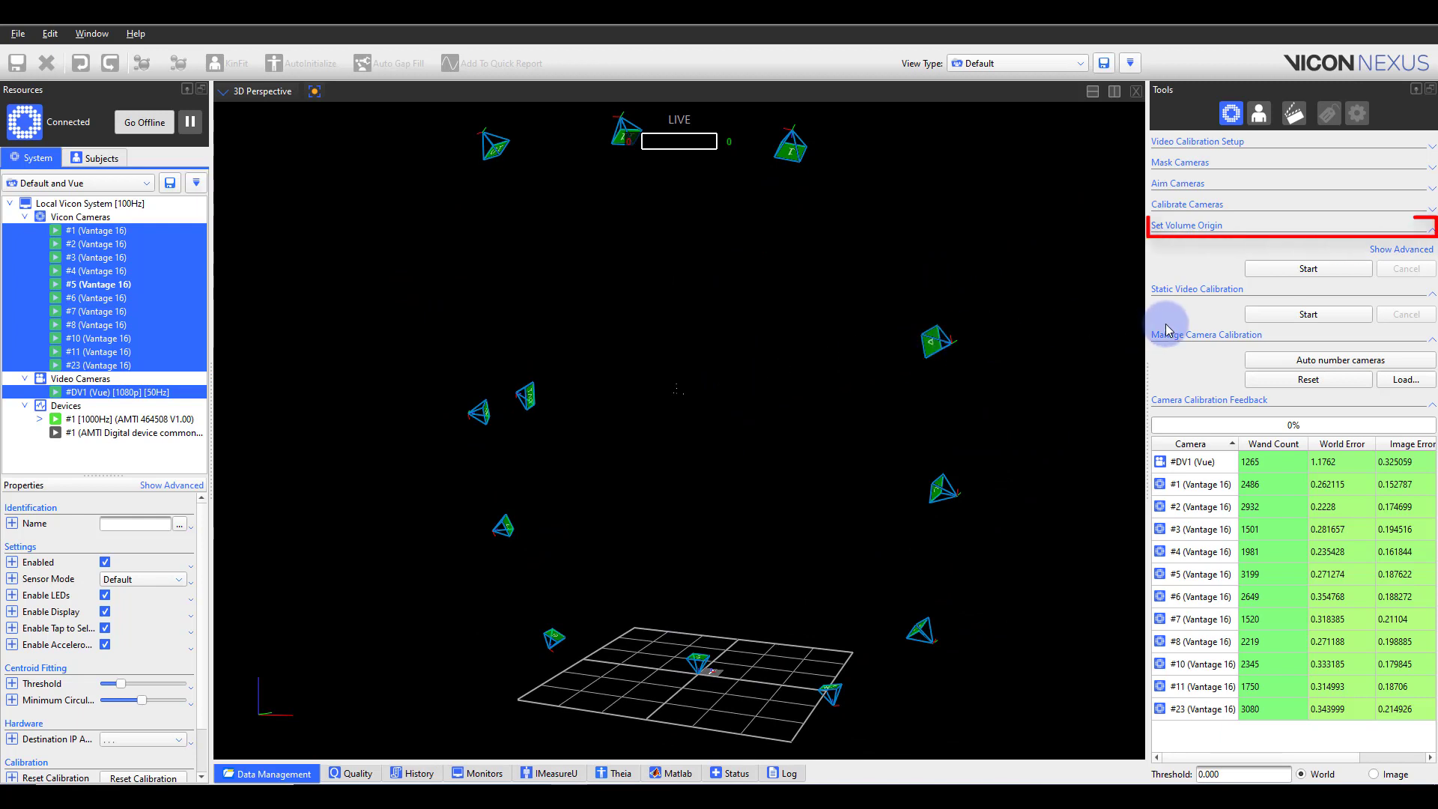
Step: Expand the advanced Set Volume Origin options and orbit the 3D volume view
left_click(1401, 250)
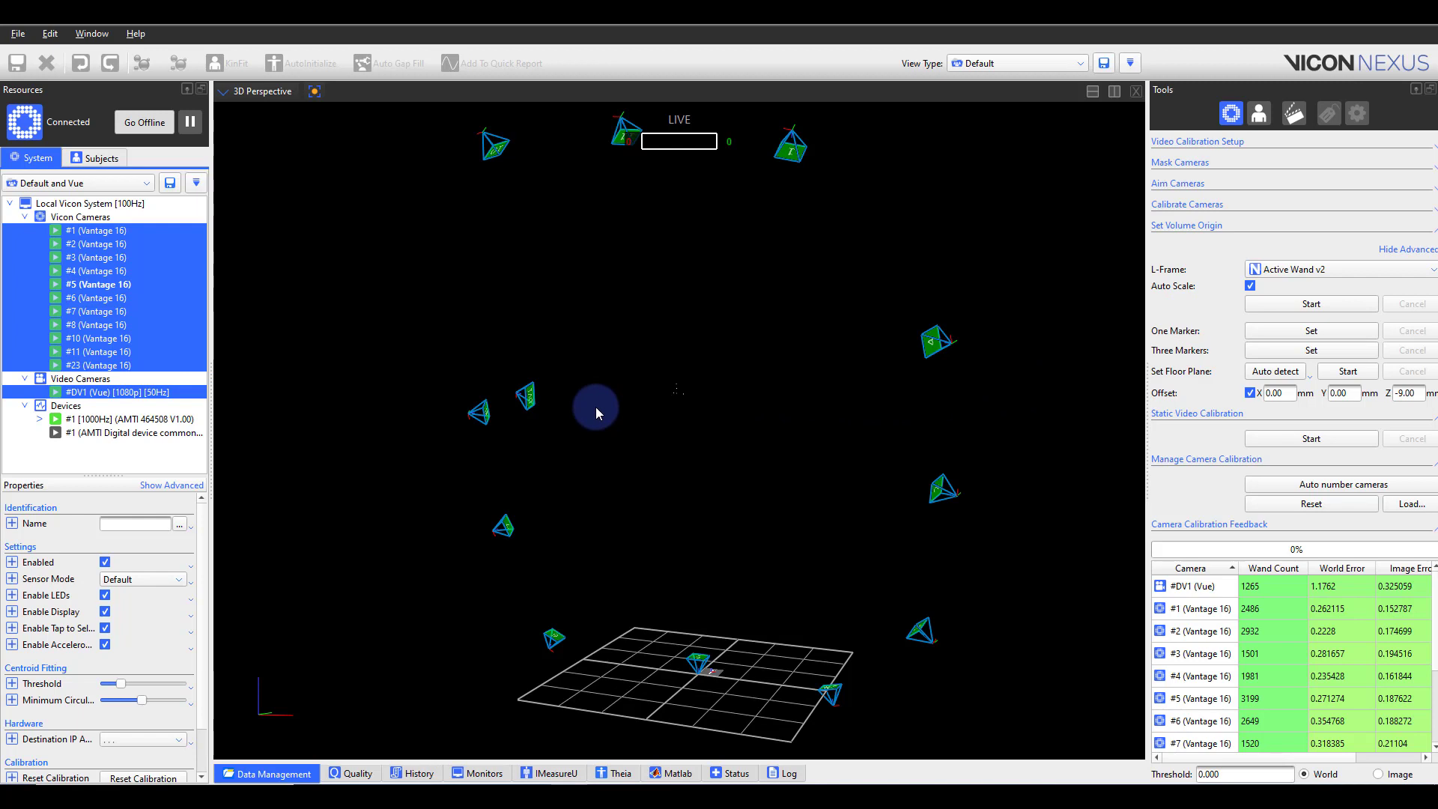
left_click_drag(683, 402, 658, 421)
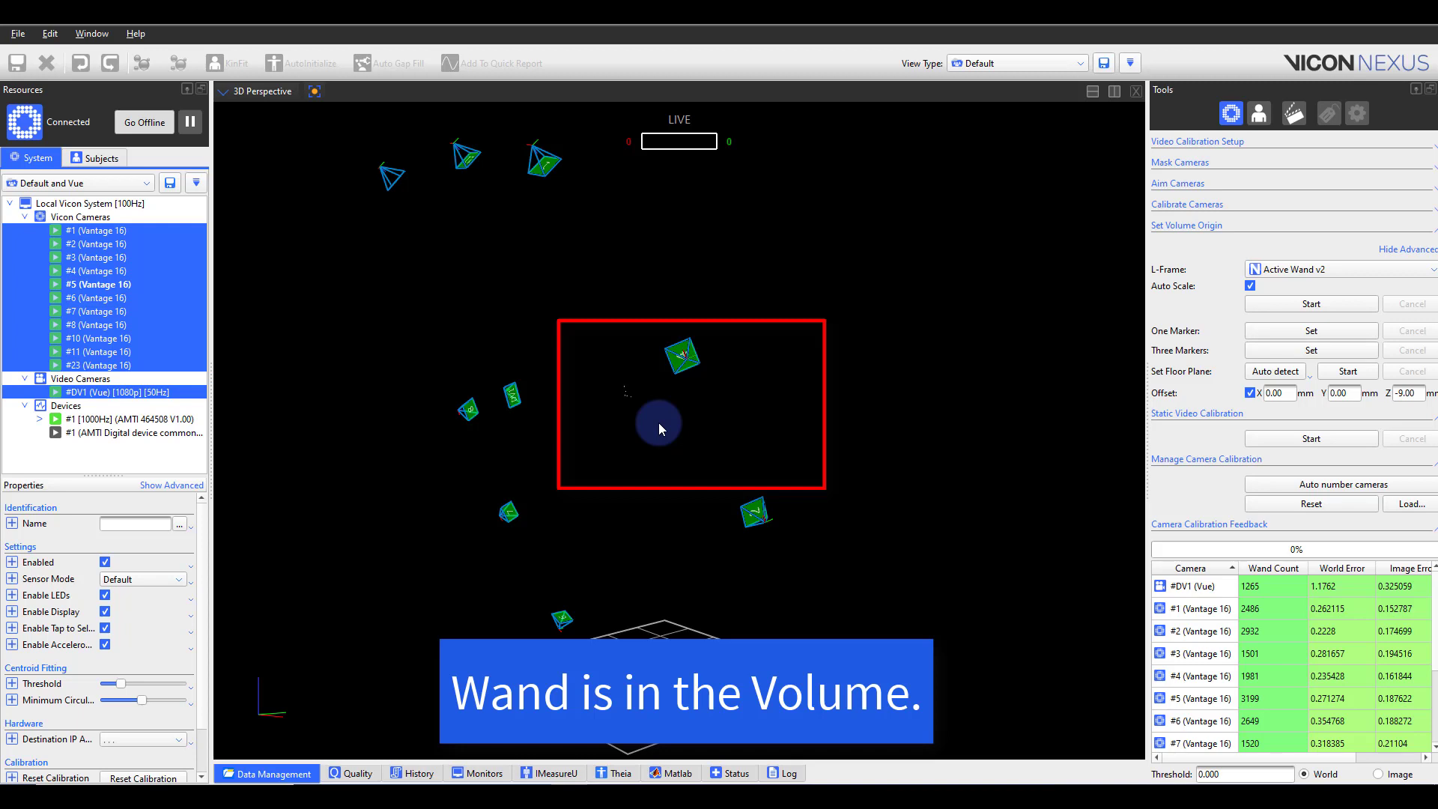
Step: Set the volume origin at the Active Wand v2 on the floor, recentring the floor grid on it
left_click_drag(659, 422, 918, 395)
left_click(1339, 304)
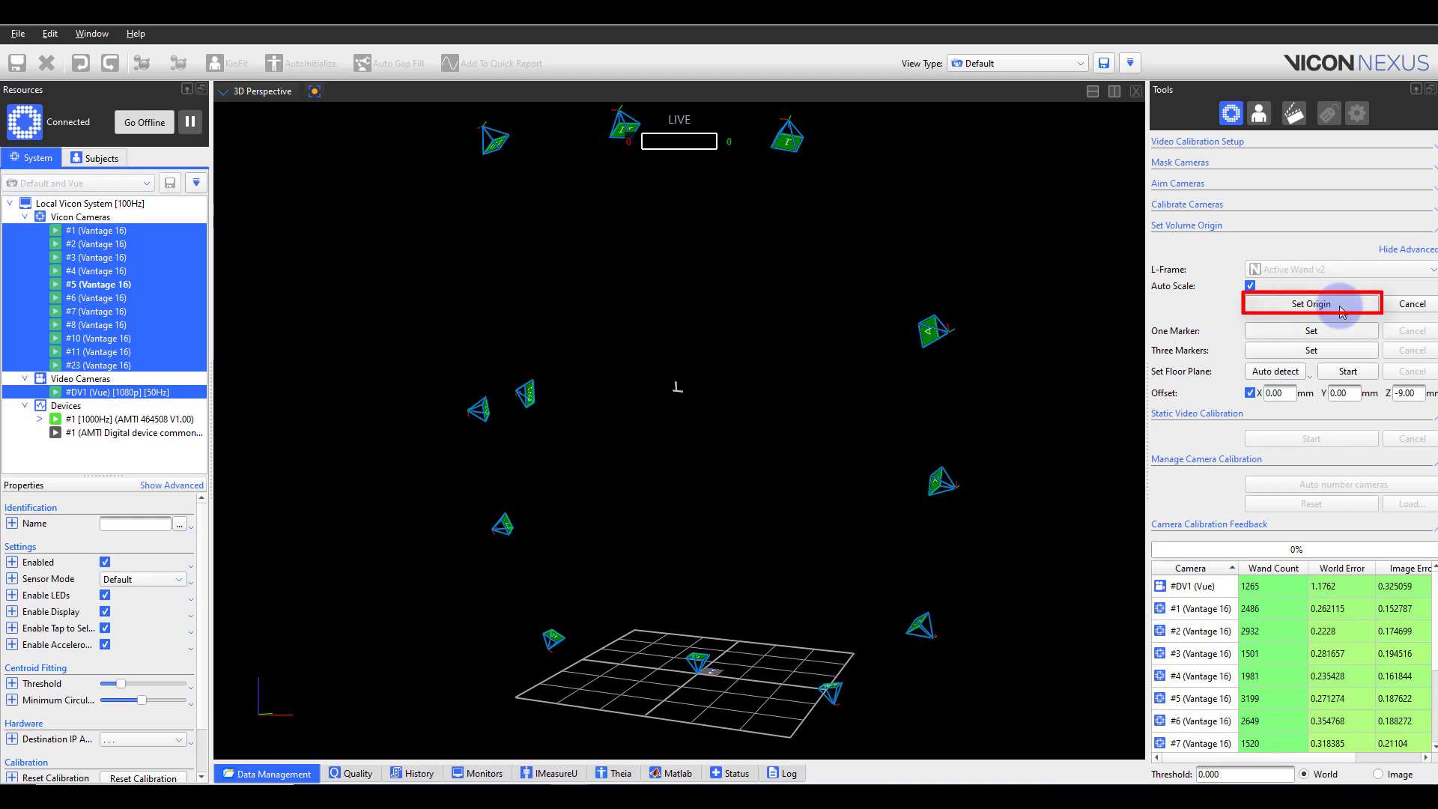
right_click_drag(722, 379, 856, 378)
left_click_drag(852, 373, 729, 376)
right_click_drag(777, 299, 749, 443)
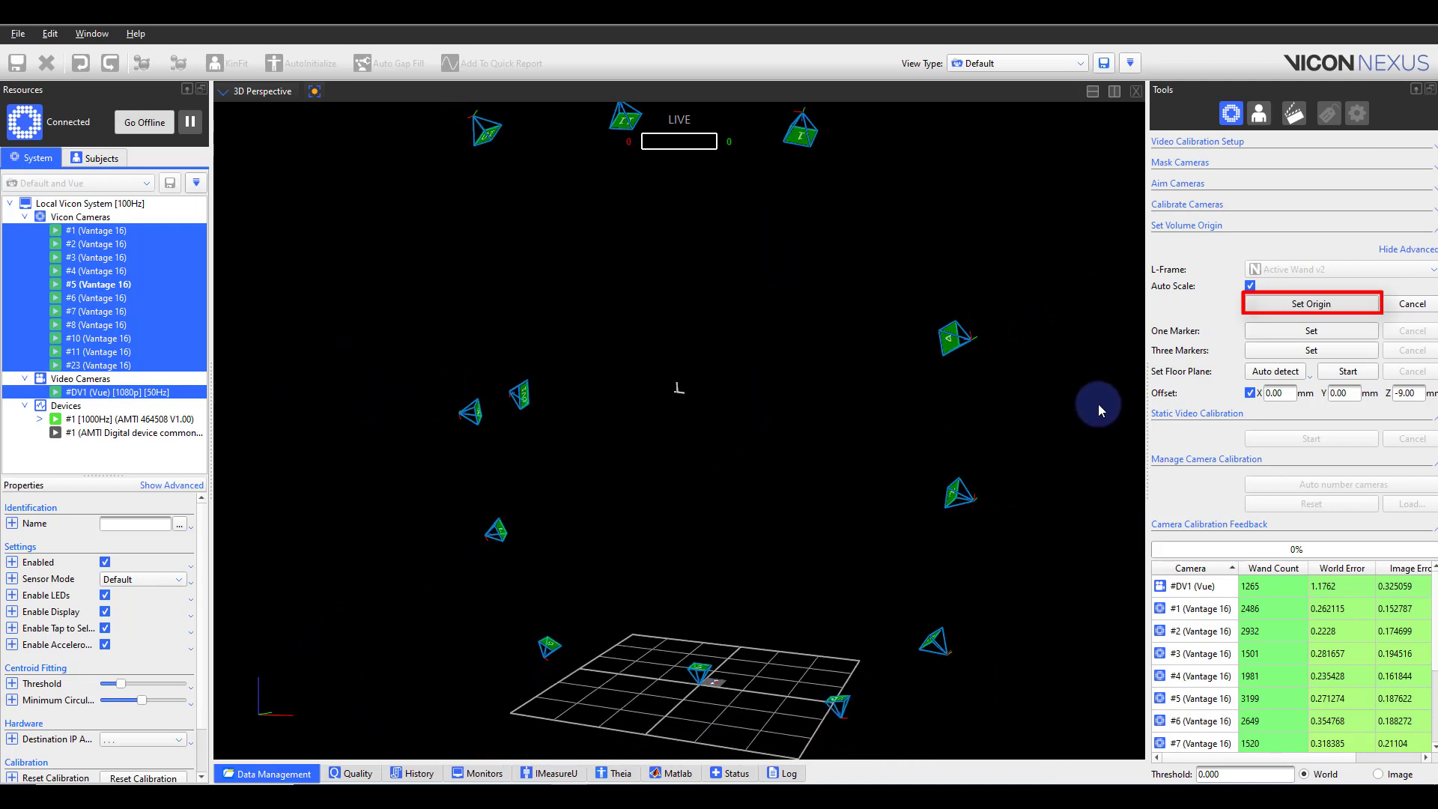
left_click(1312, 305)
left_click_drag(710, 700, 716, 500)
right_click_drag(716, 501, 739, 155)
left_click_drag(782, 604, 720, 601)
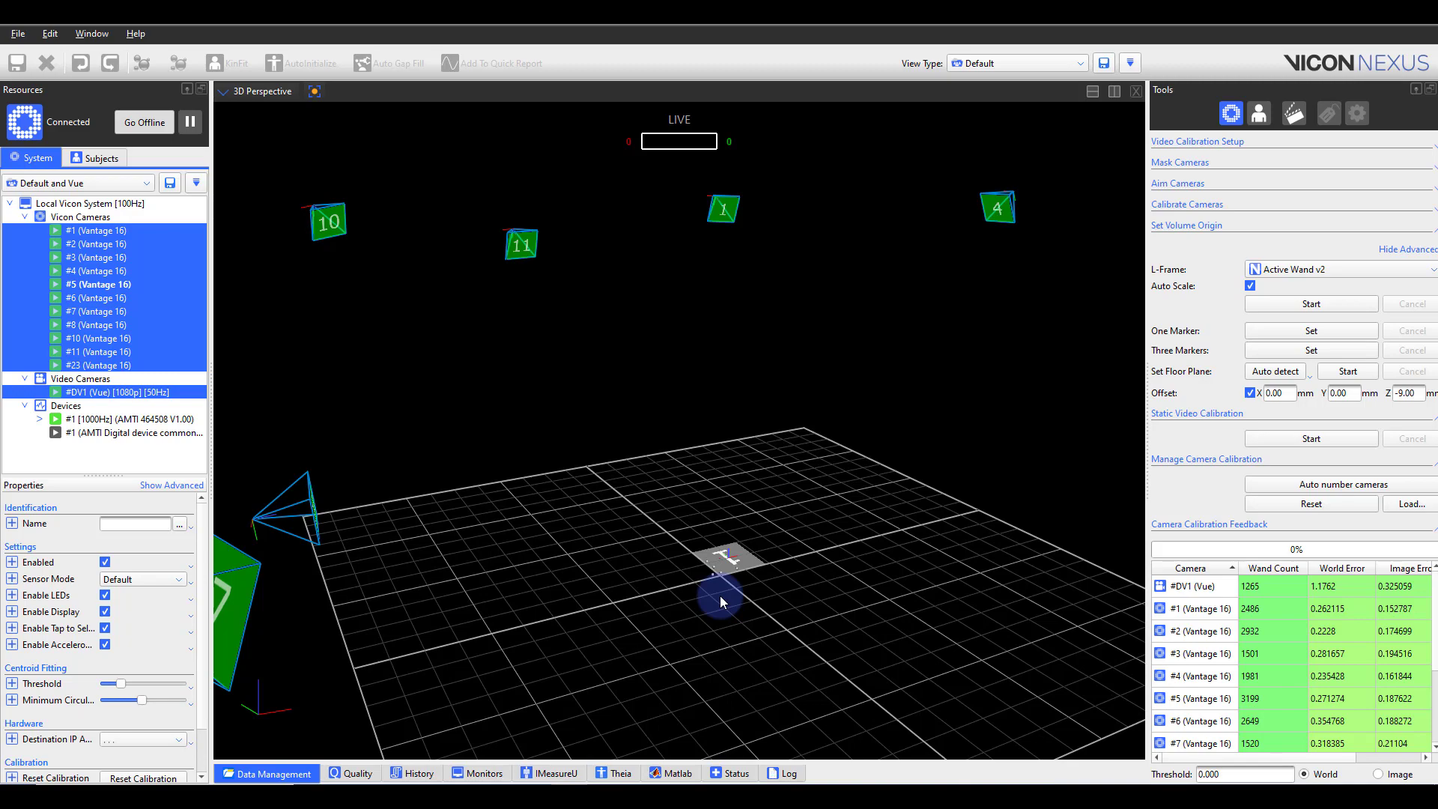
left_click_drag(732, 596, 754, 479)
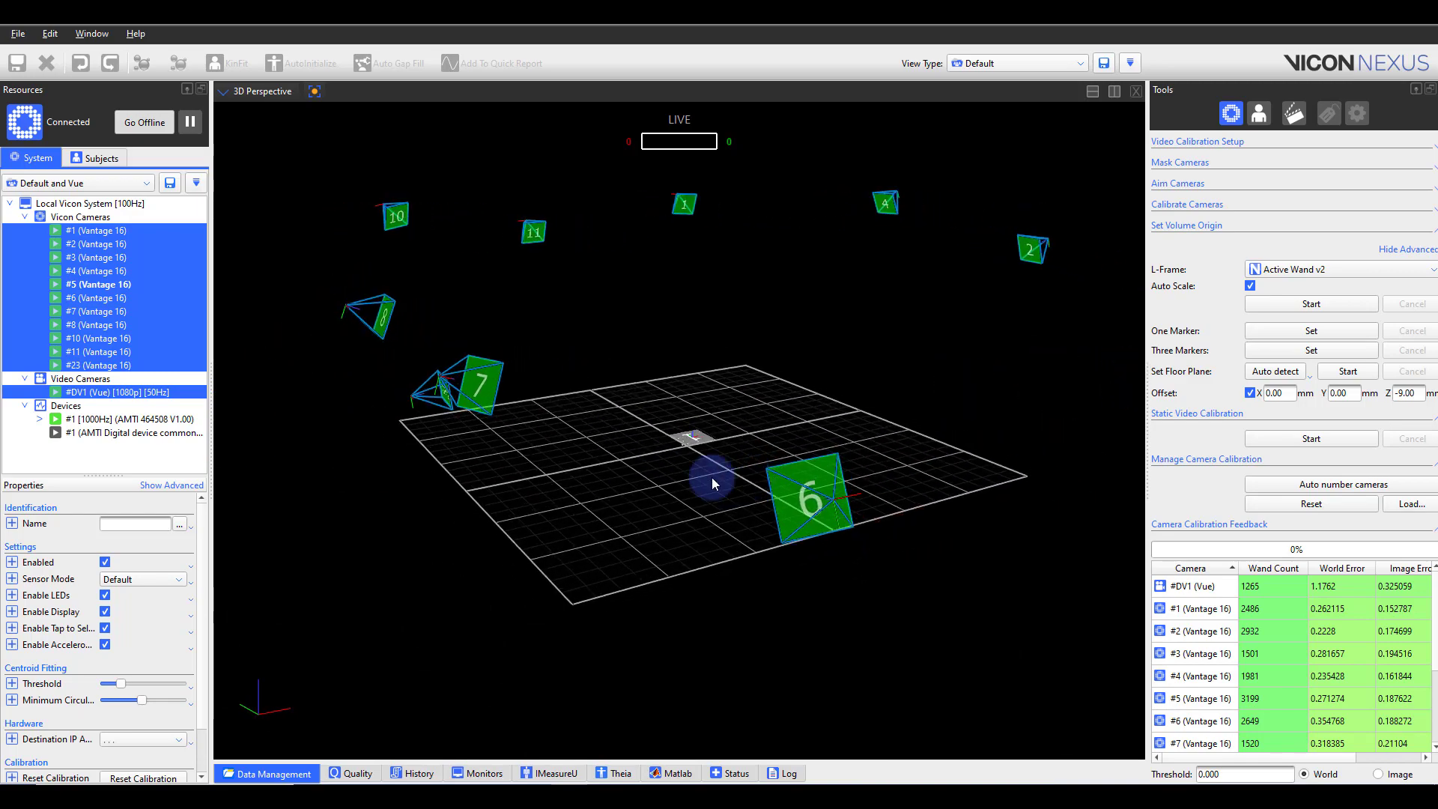
right_click_drag(682, 487, 687, 372)
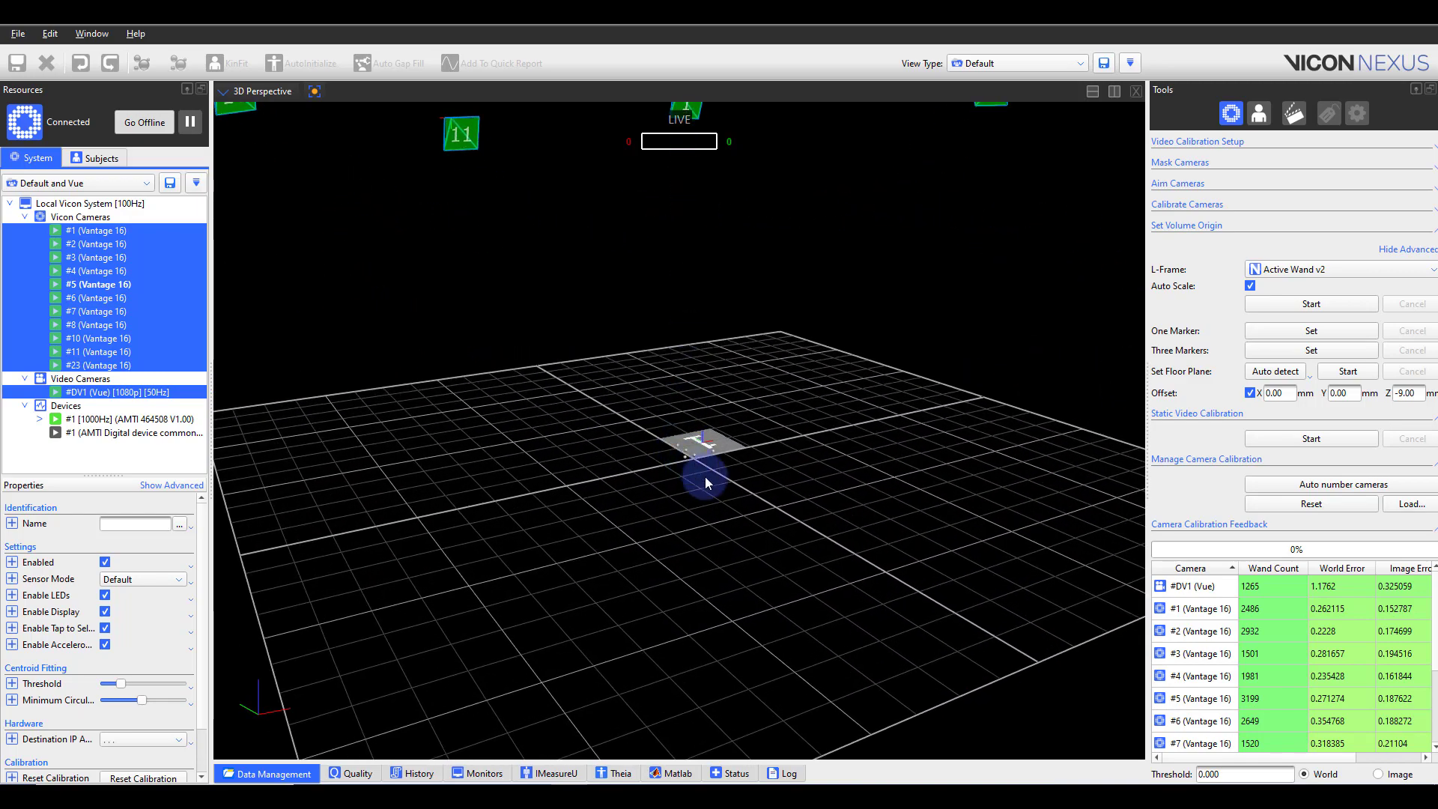
right_click_drag(704, 476, 711, 325)
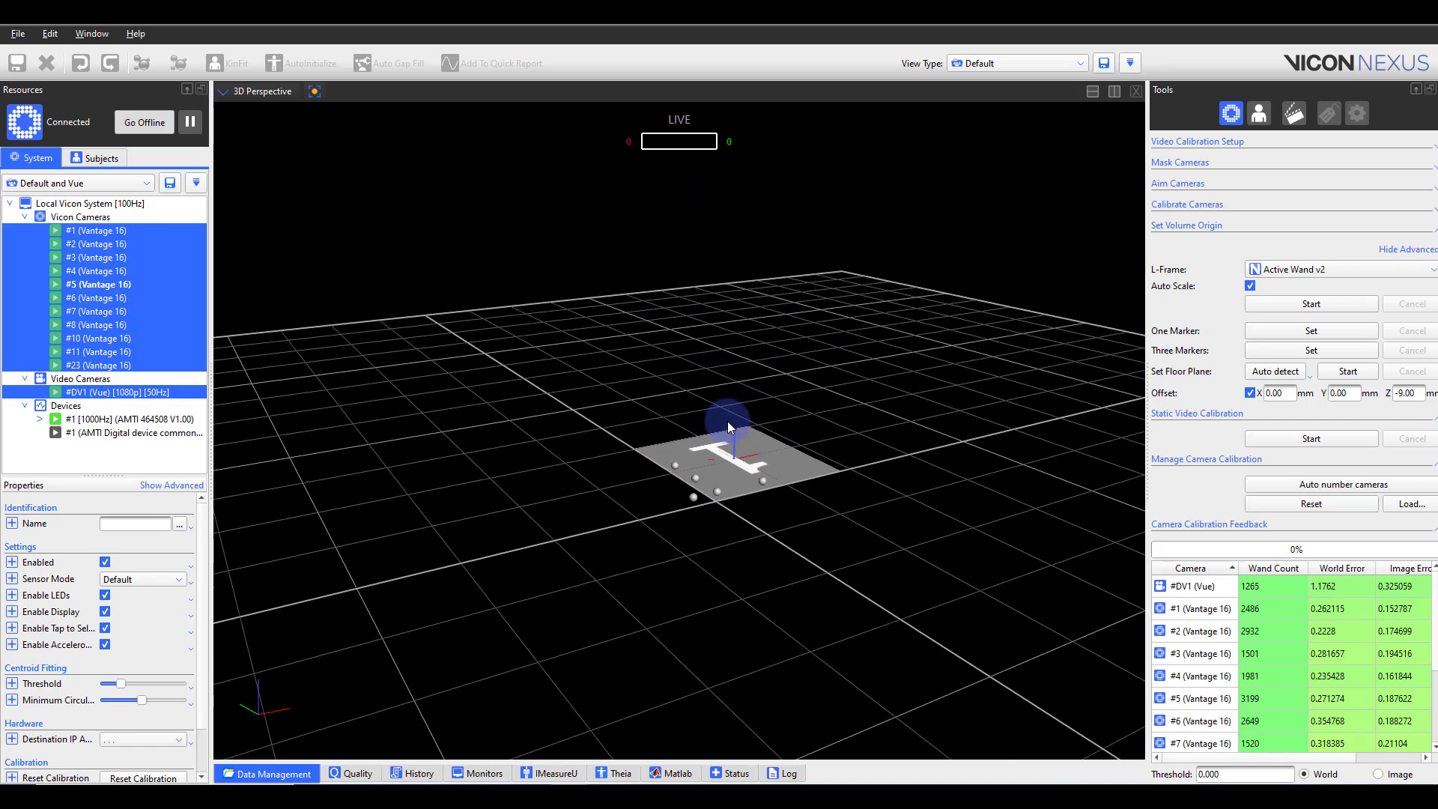
right_click_drag(728, 424, 728, 514)
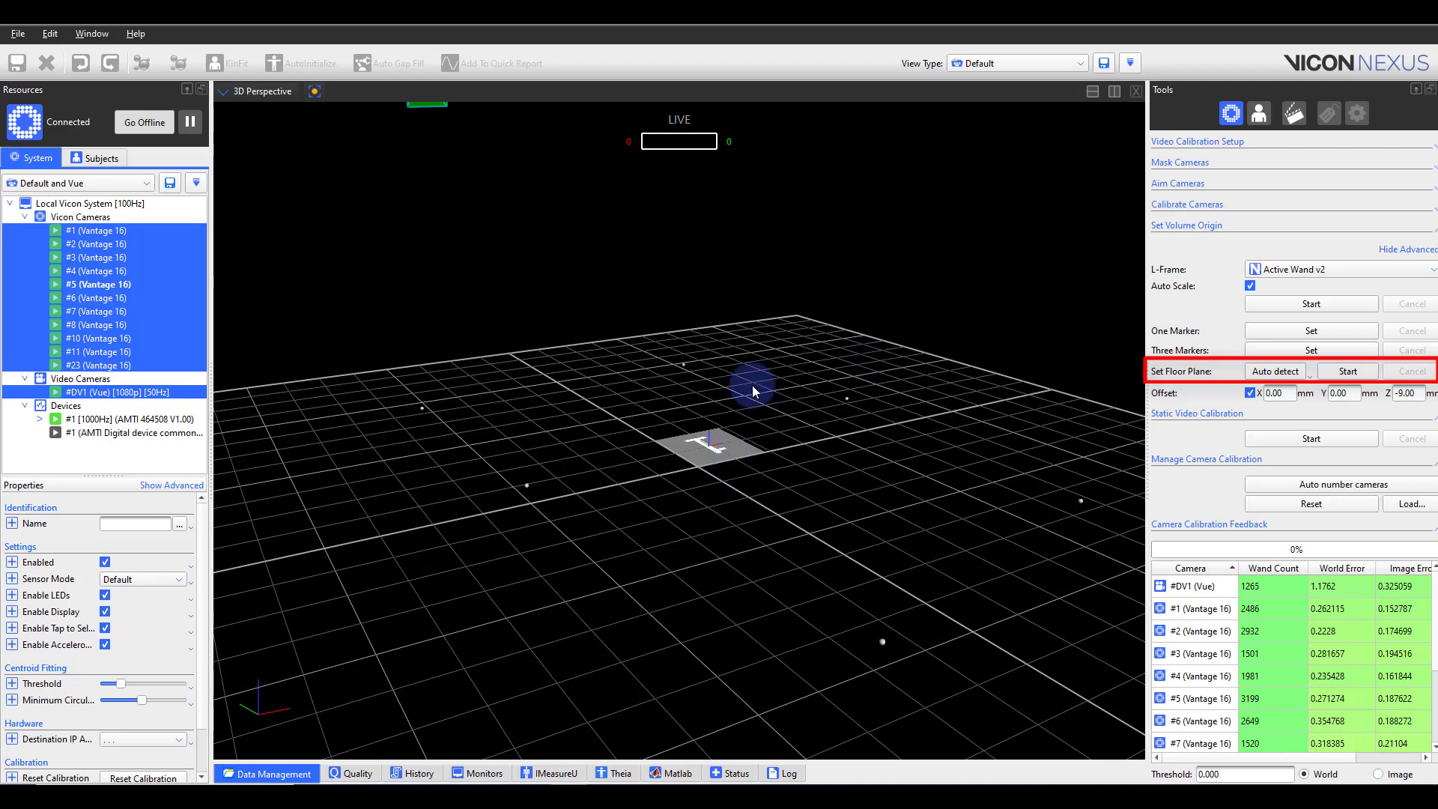
Step: Box-select the six markers resting on the floor and set the floor plane from them
left_click(358, 318)
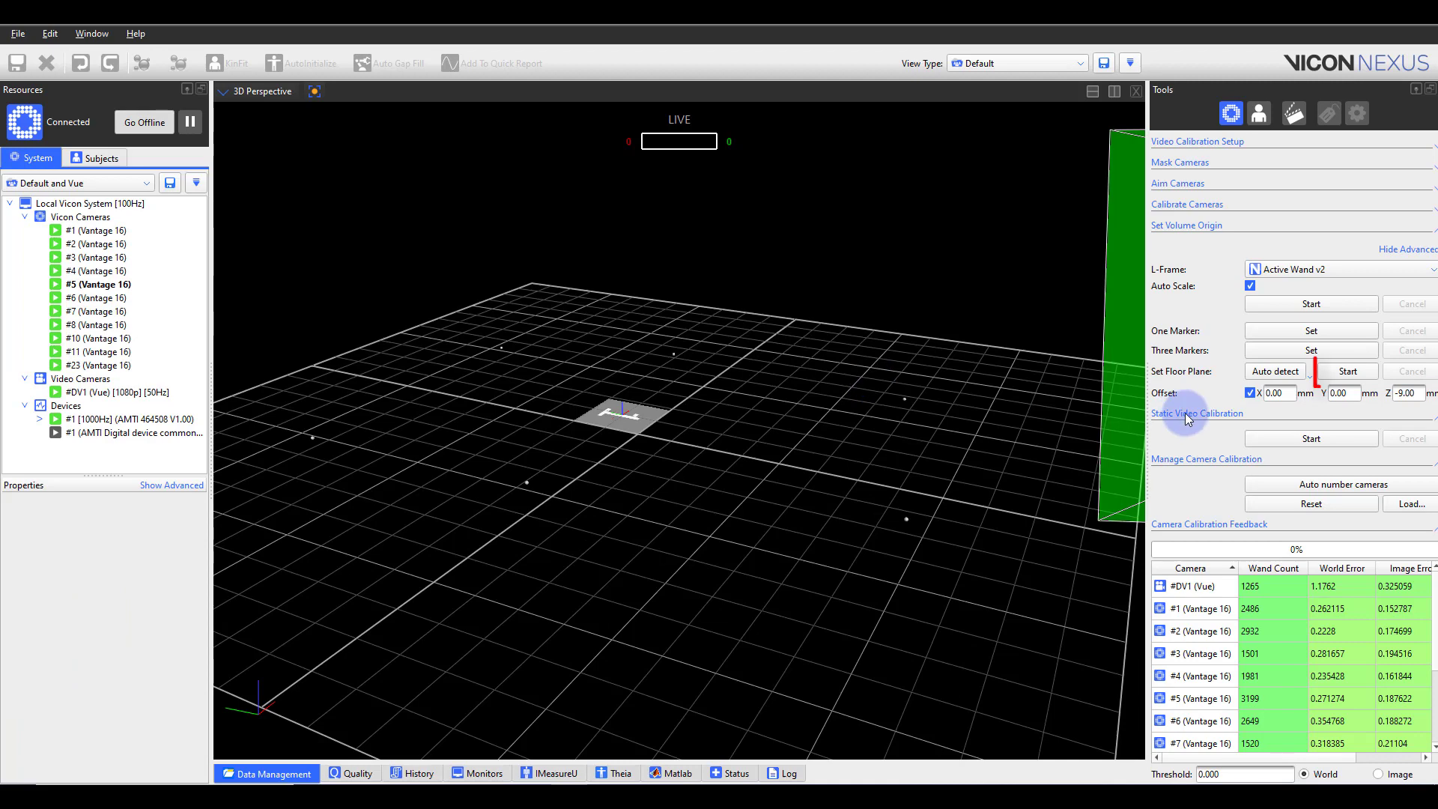
left_click(1348, 371)
left_click_drag(263, 270, 964, 591)
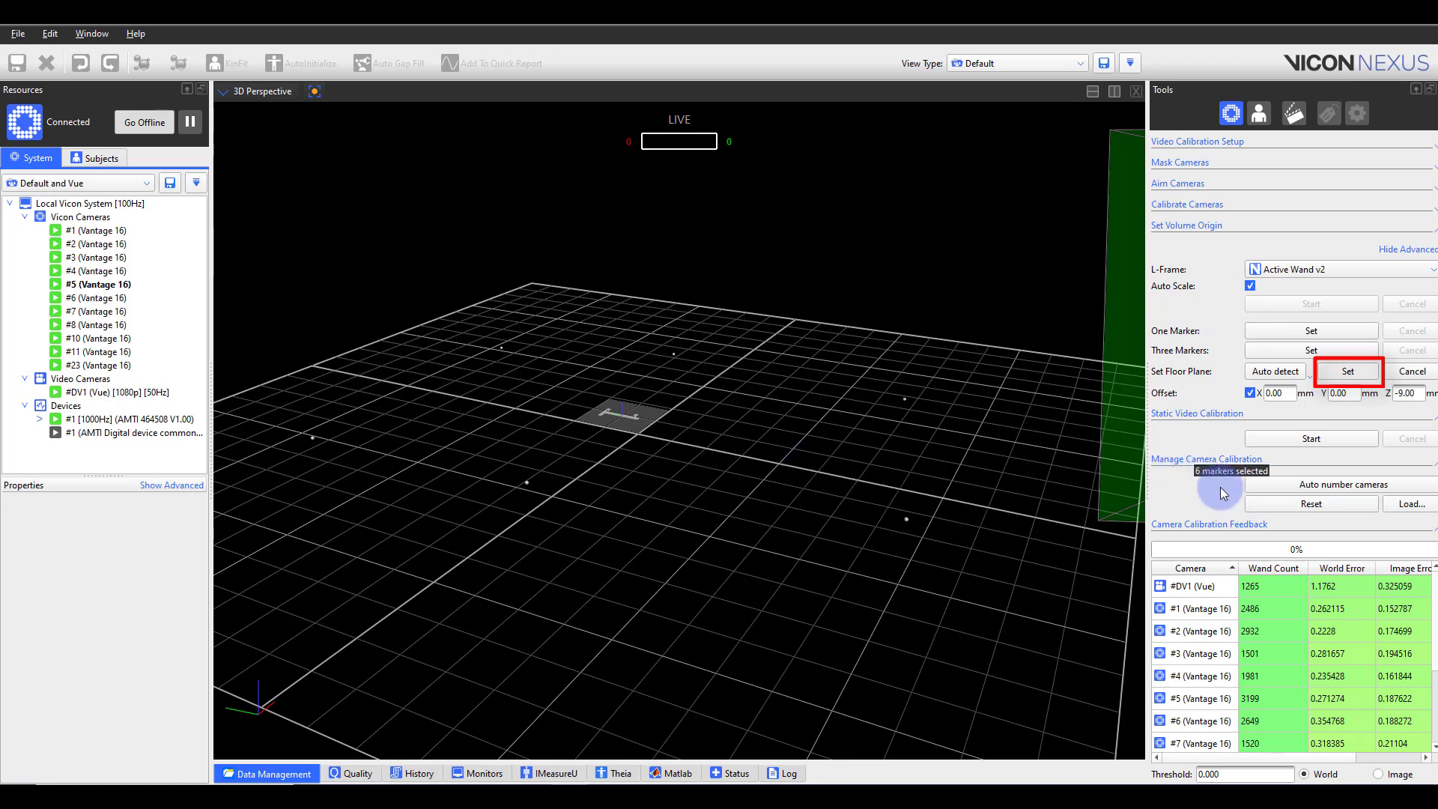
left_click(1346, 372)
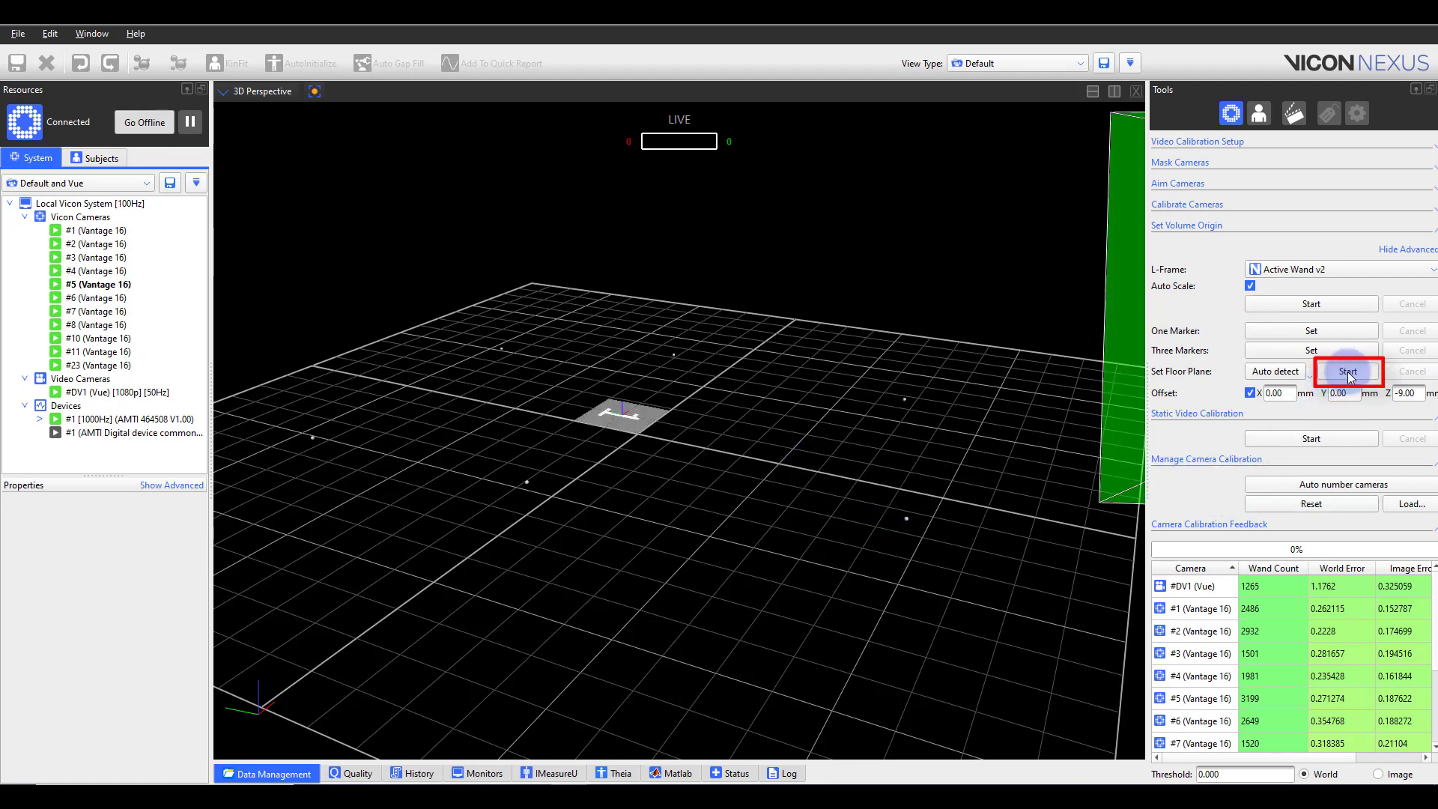
mouse_move(789, 466)
left_mouse_down()
mouse_move(848, 467)
mouse_move(794, 494)
mouse_move(797, 464)
left_mouse_up()
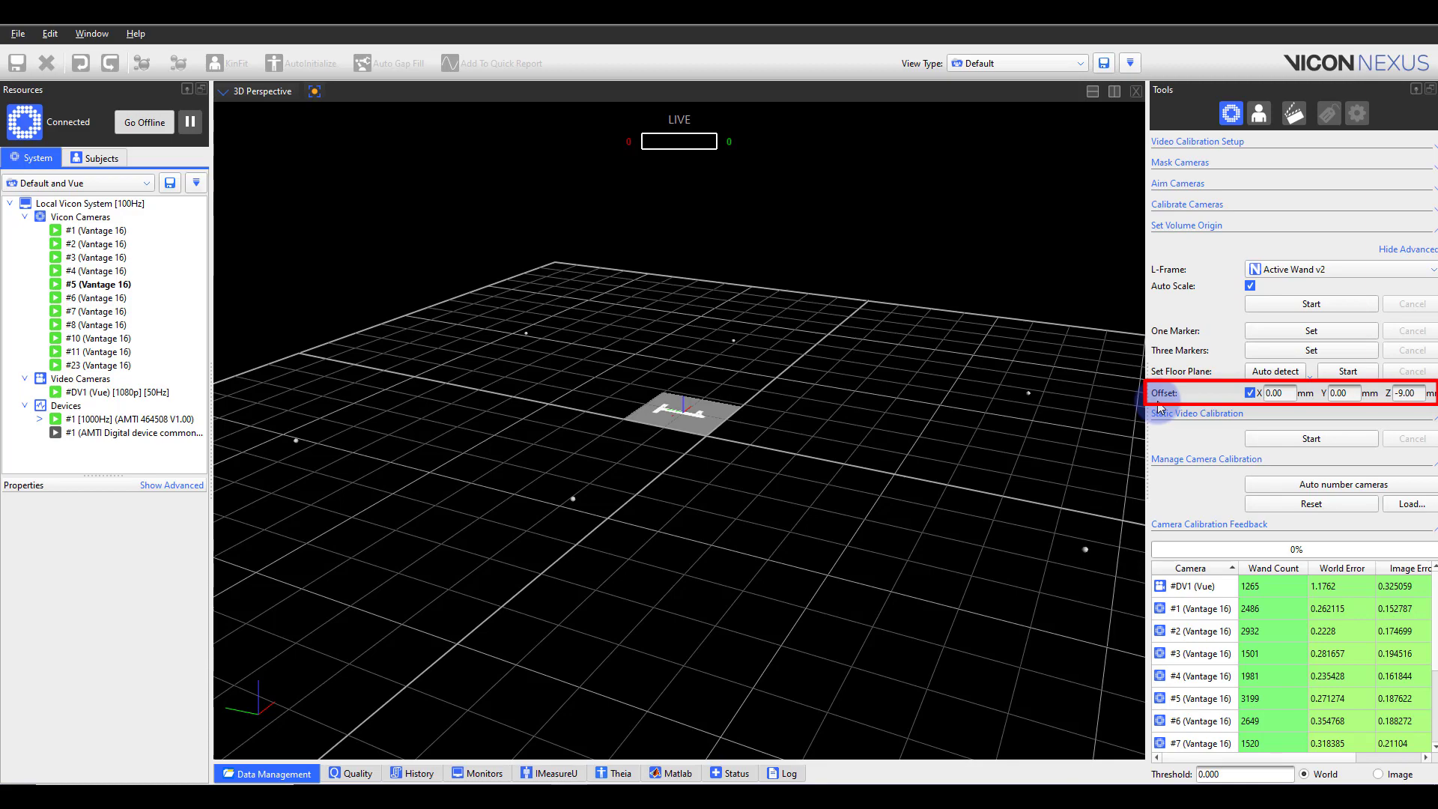
left_click_drag(954, 587, 775, 442)
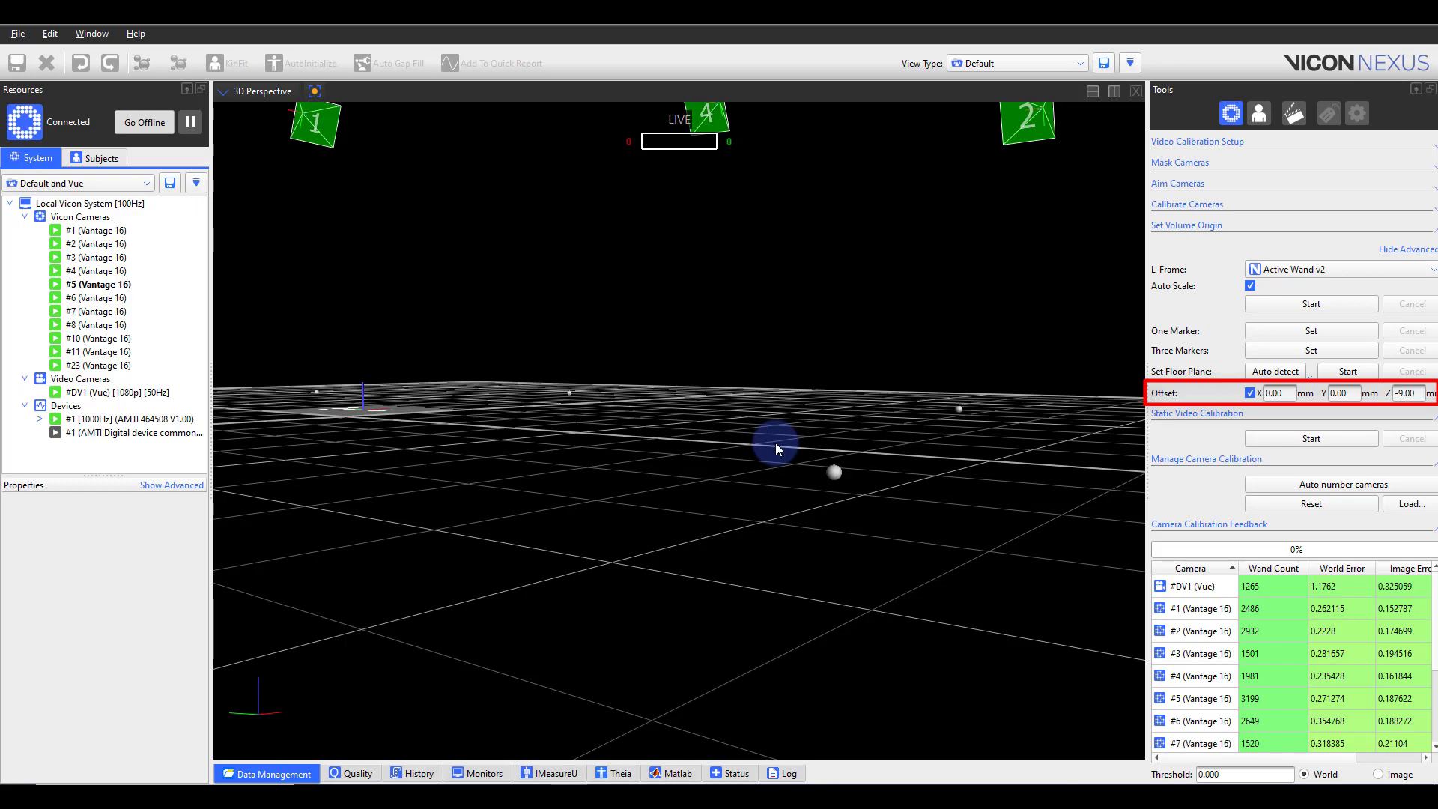
mouse_move(775, 442)
left_mouse_down()
mouse_move(843, 486)
mouse_move(786, 441)
mouse_move(684, 512)
mouse_move(847, 489)
mouse_move(795, 479)
left_mouse_up()
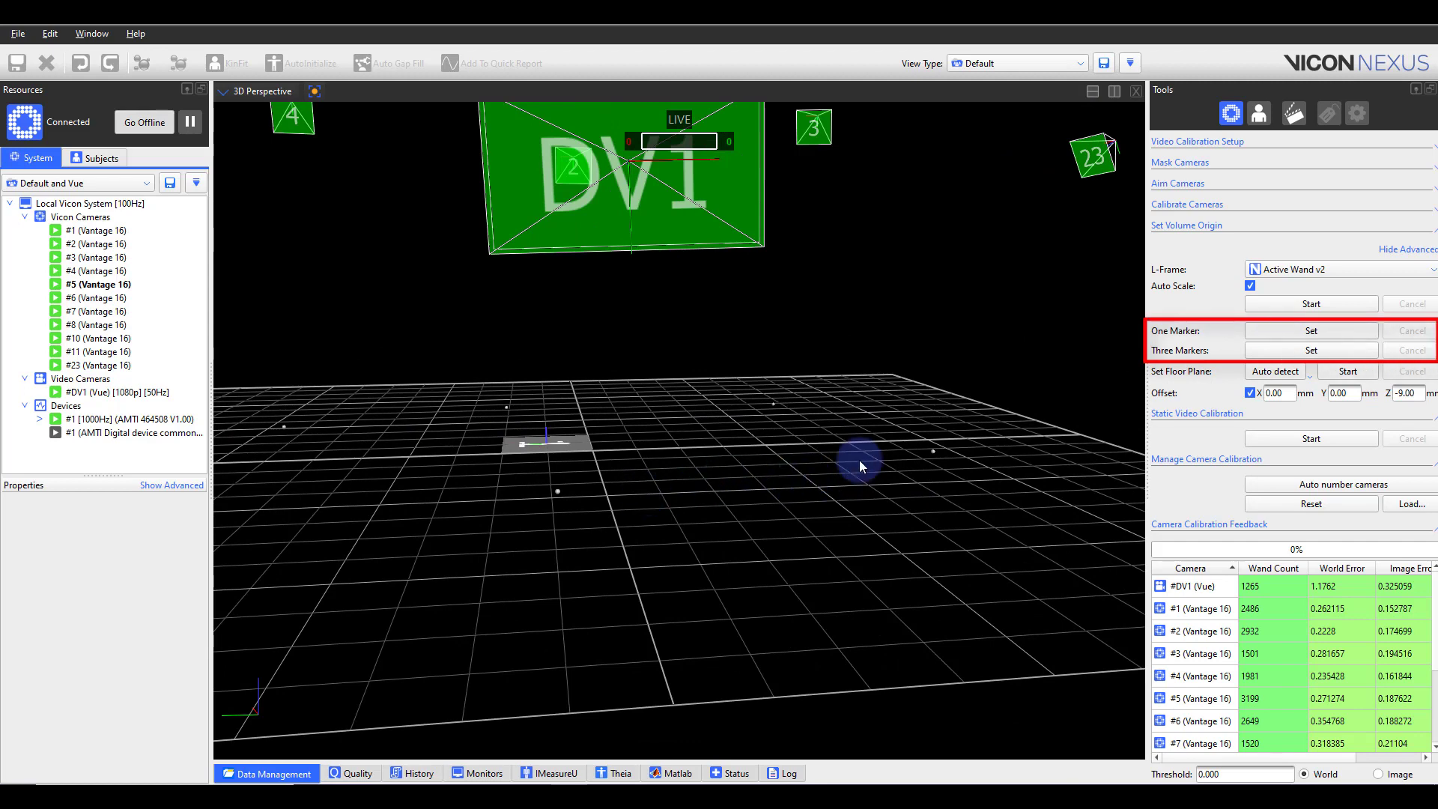
Step: Use the One Marker option to make a chosen floor marker the volume origin
left_click_drag(1086, 409, 963, 425)
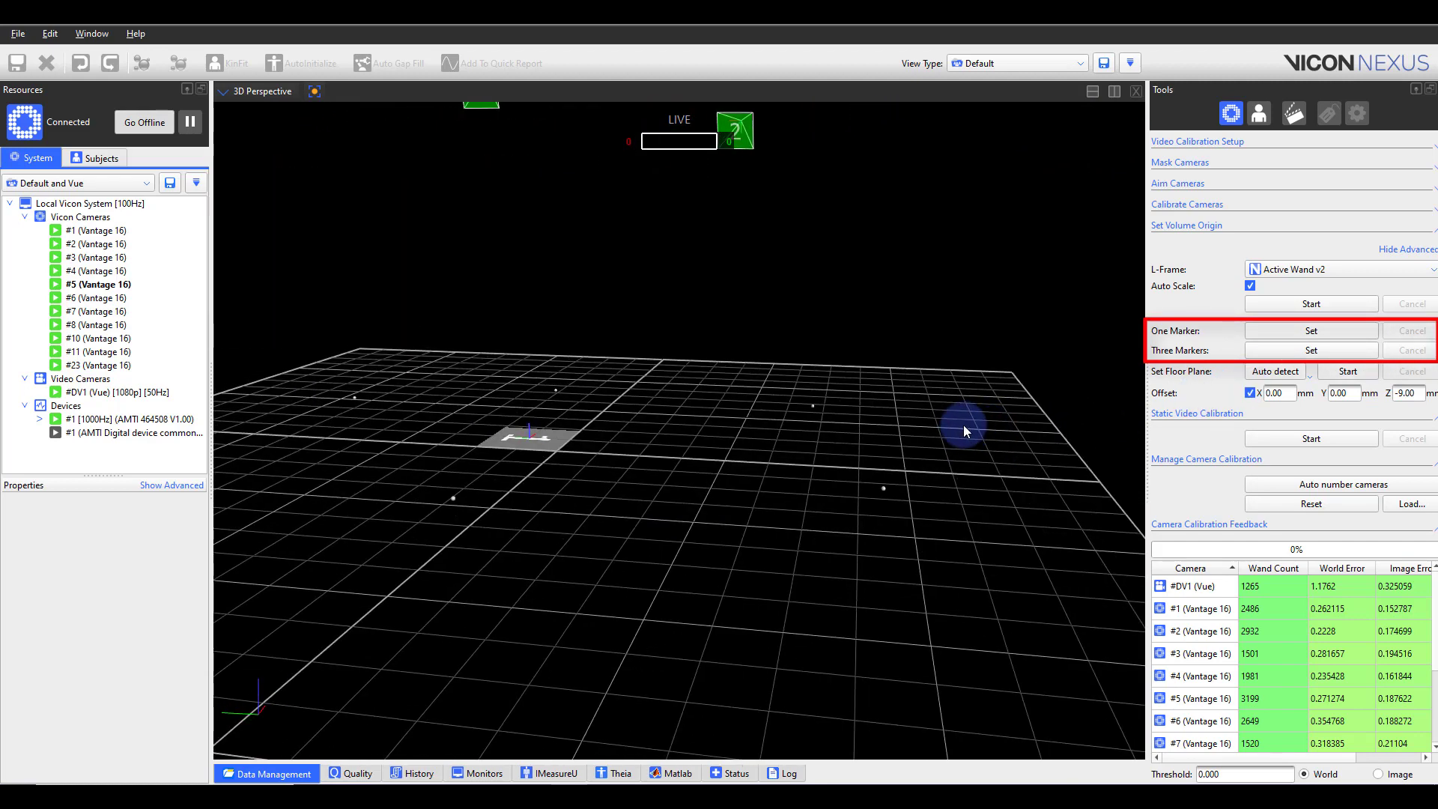
left_click(1283, 333)
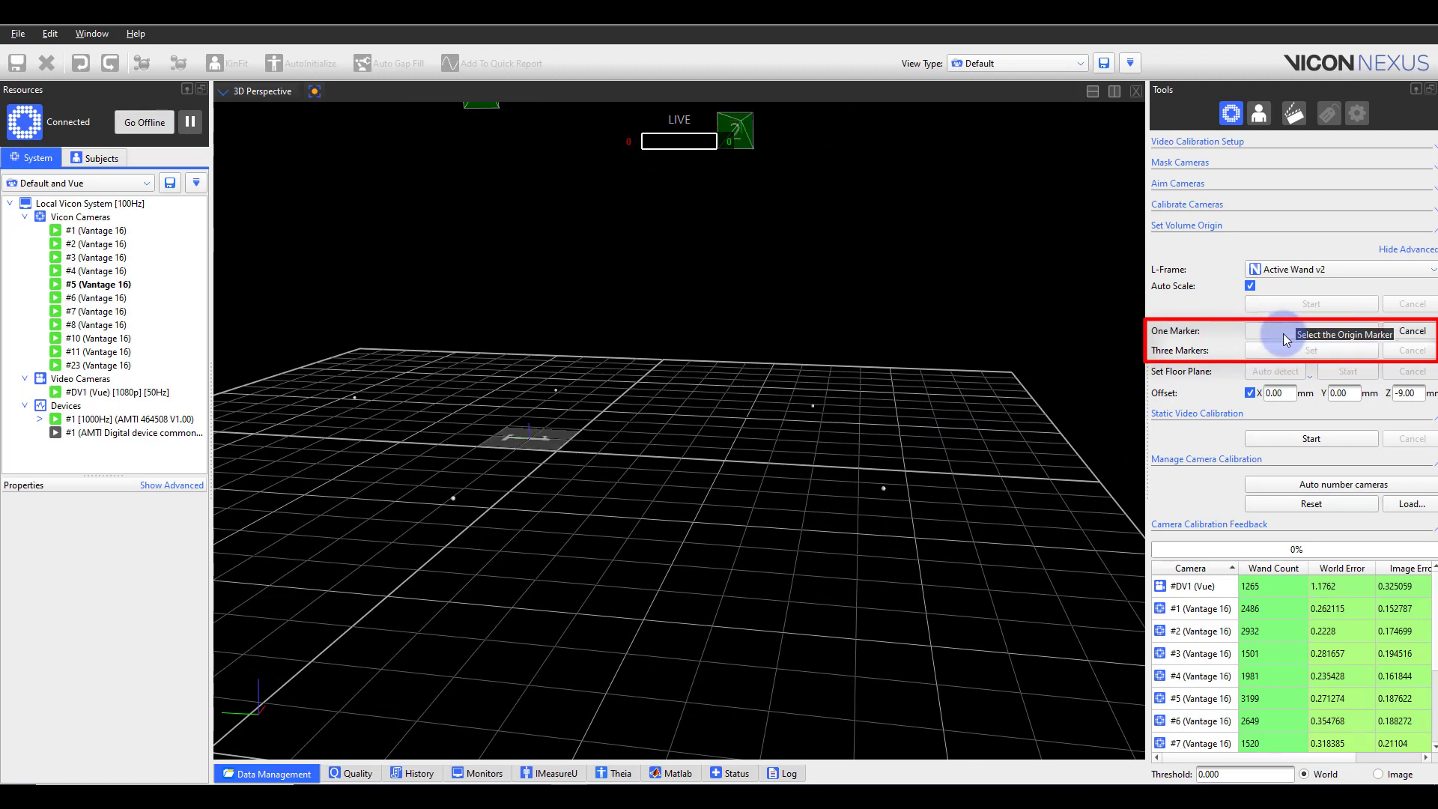
left_click(453, 499)
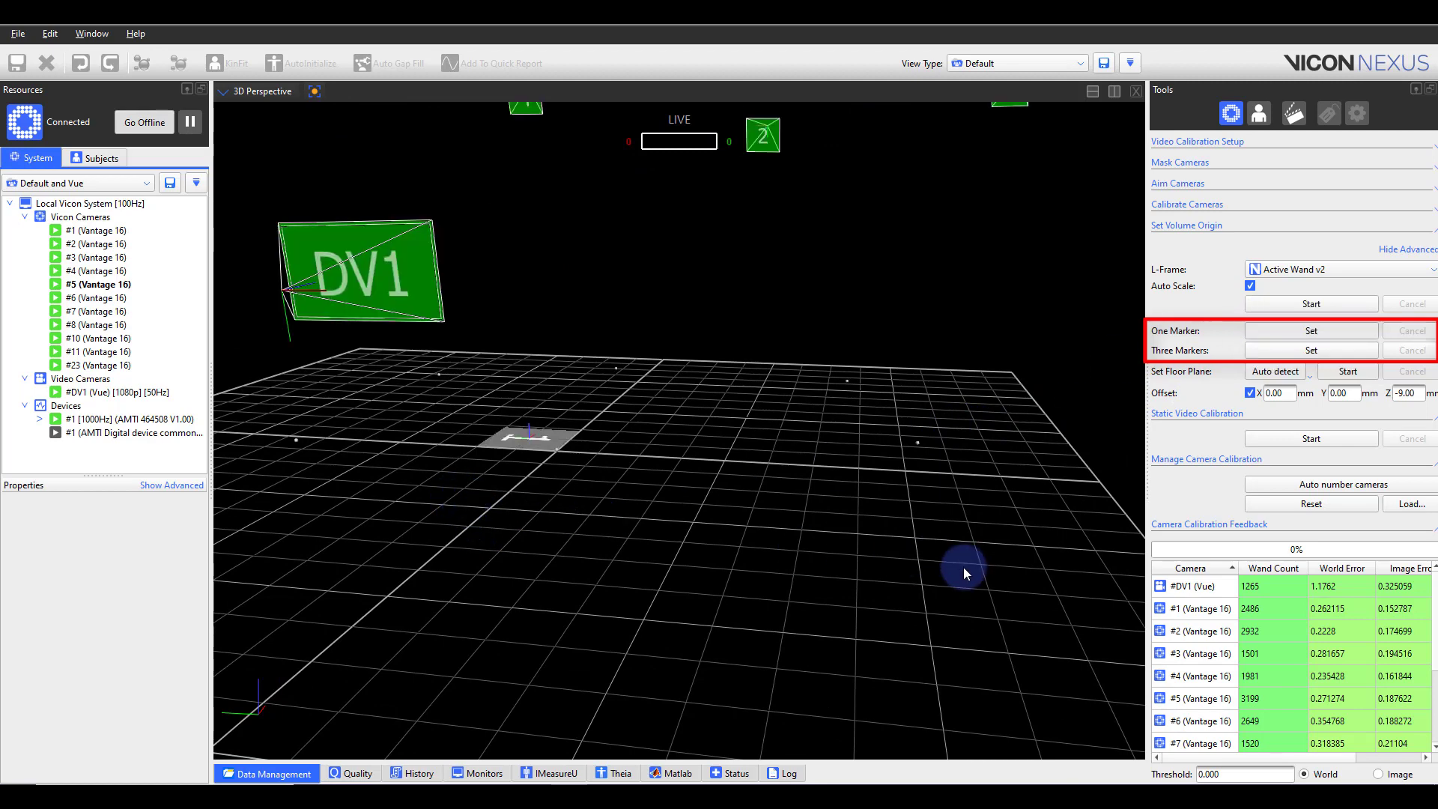
left_click_drag(666, 405, 685, 434)
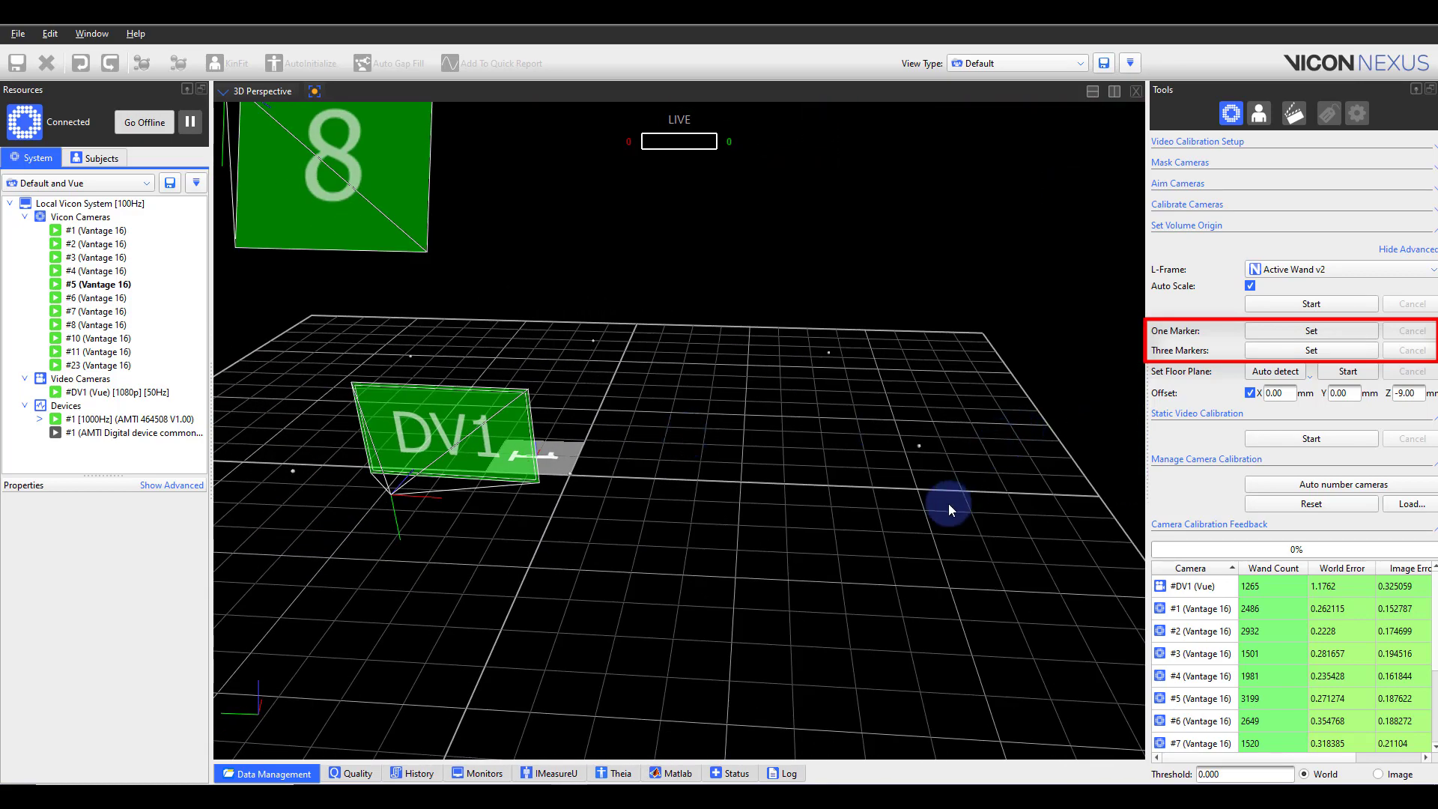
left_click_drag(947, 504, 923, 499)
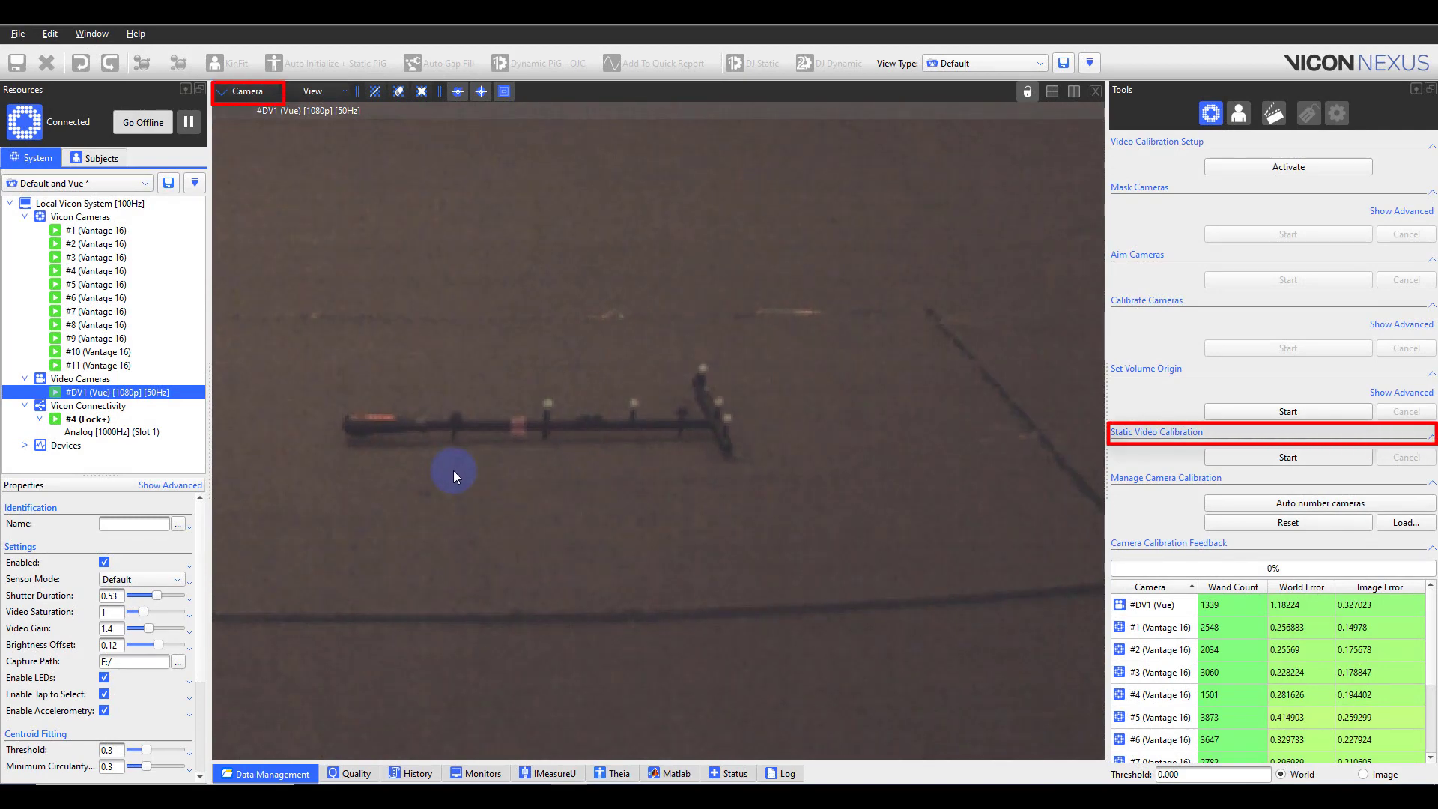
Step: Zoom and pan the #DV1 camera image until the wand is centred
scroll(542, 420, "up", 5)
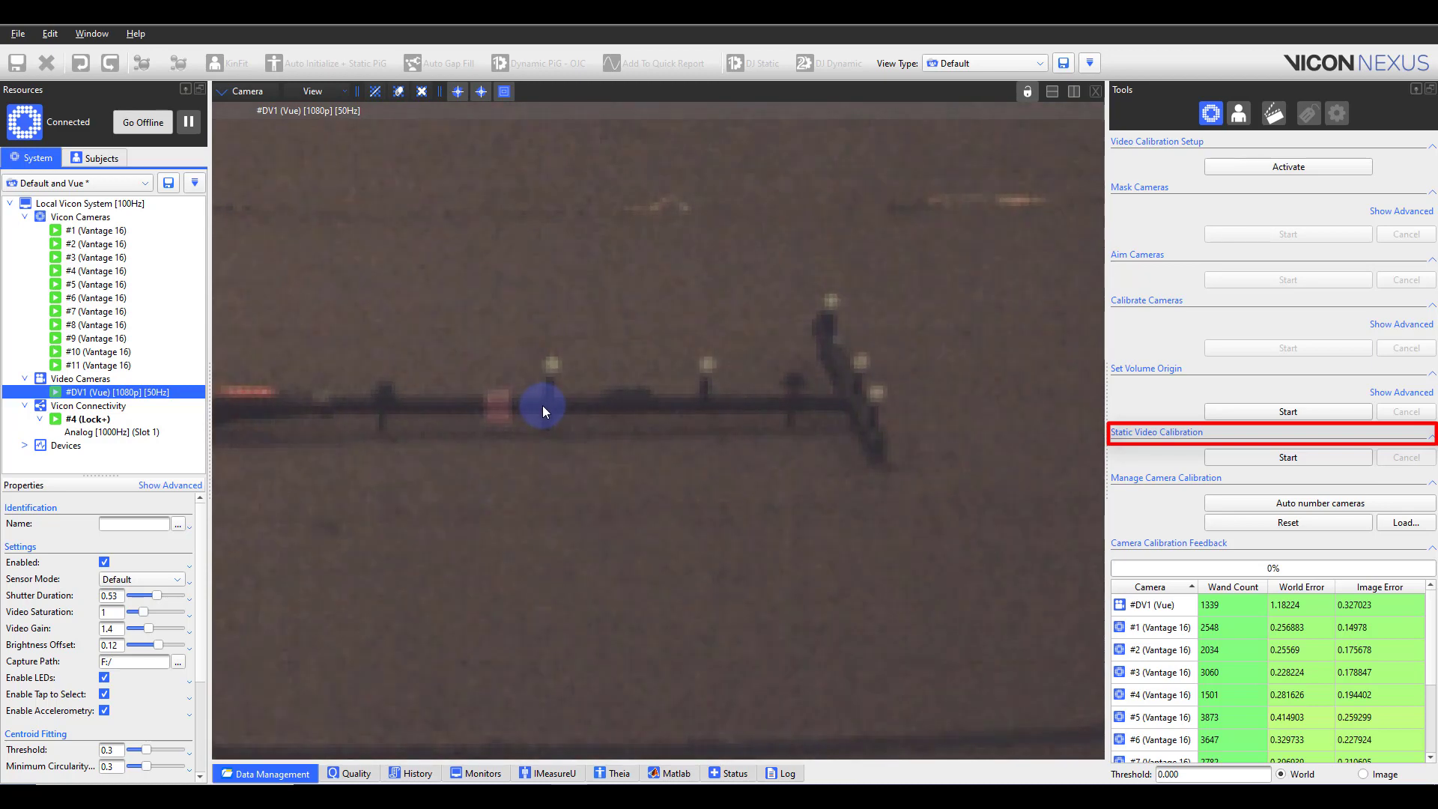
scroll(541, 410, "down", 2)
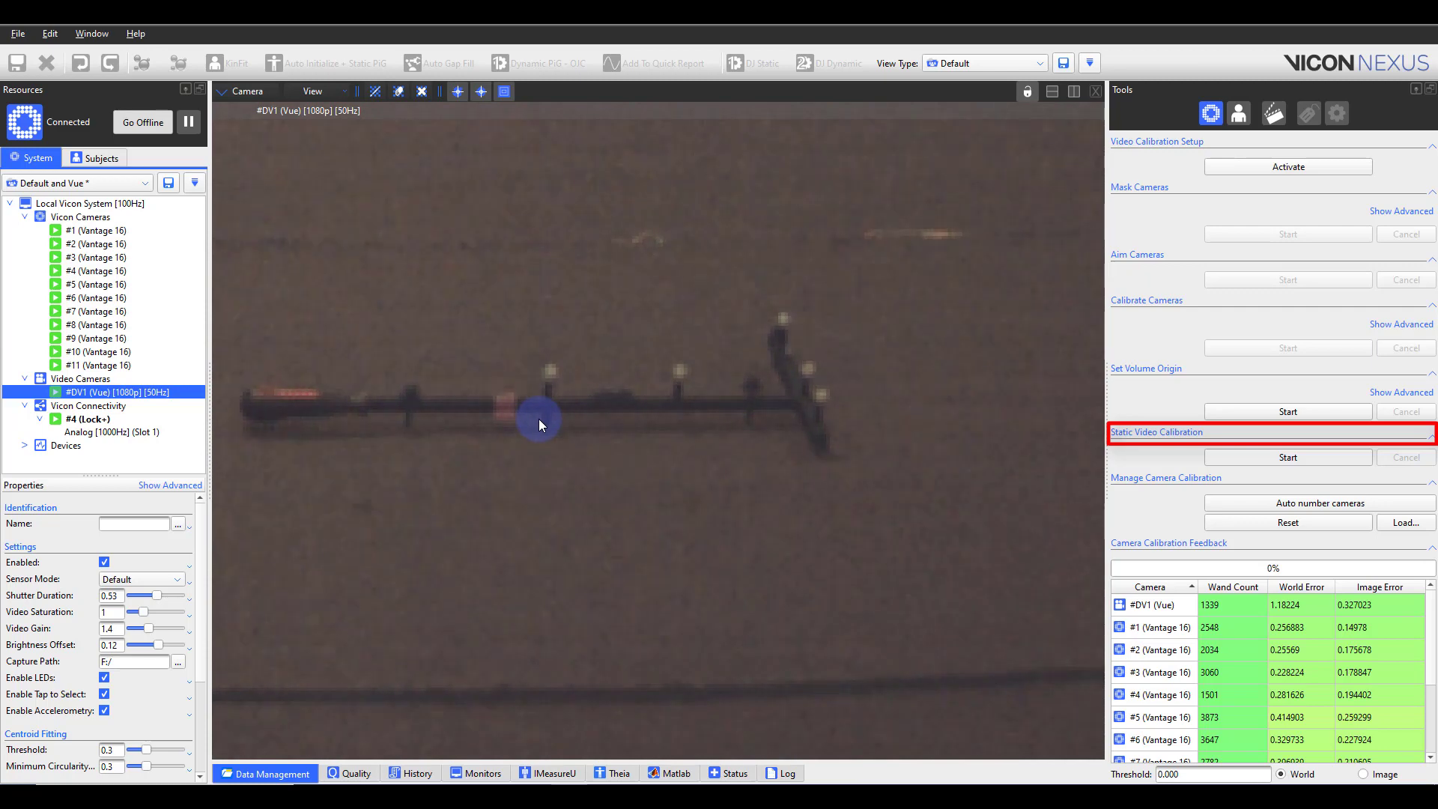
left_click_drag(538, 420, 631, 438)
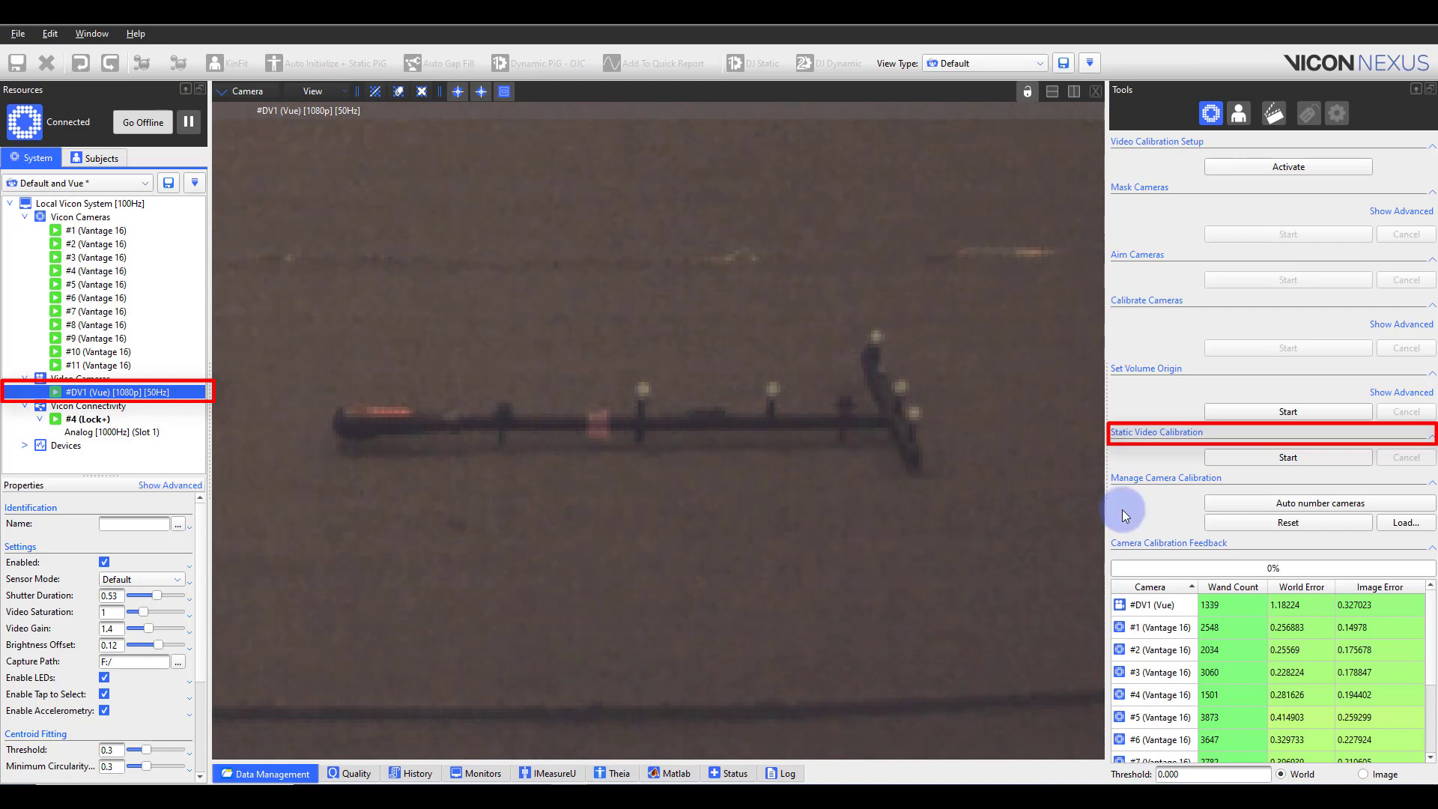
Step: Mark the wand's top, corner and next markers in the #DV1 image, then calibrate the camera
left_click(1237, 466)
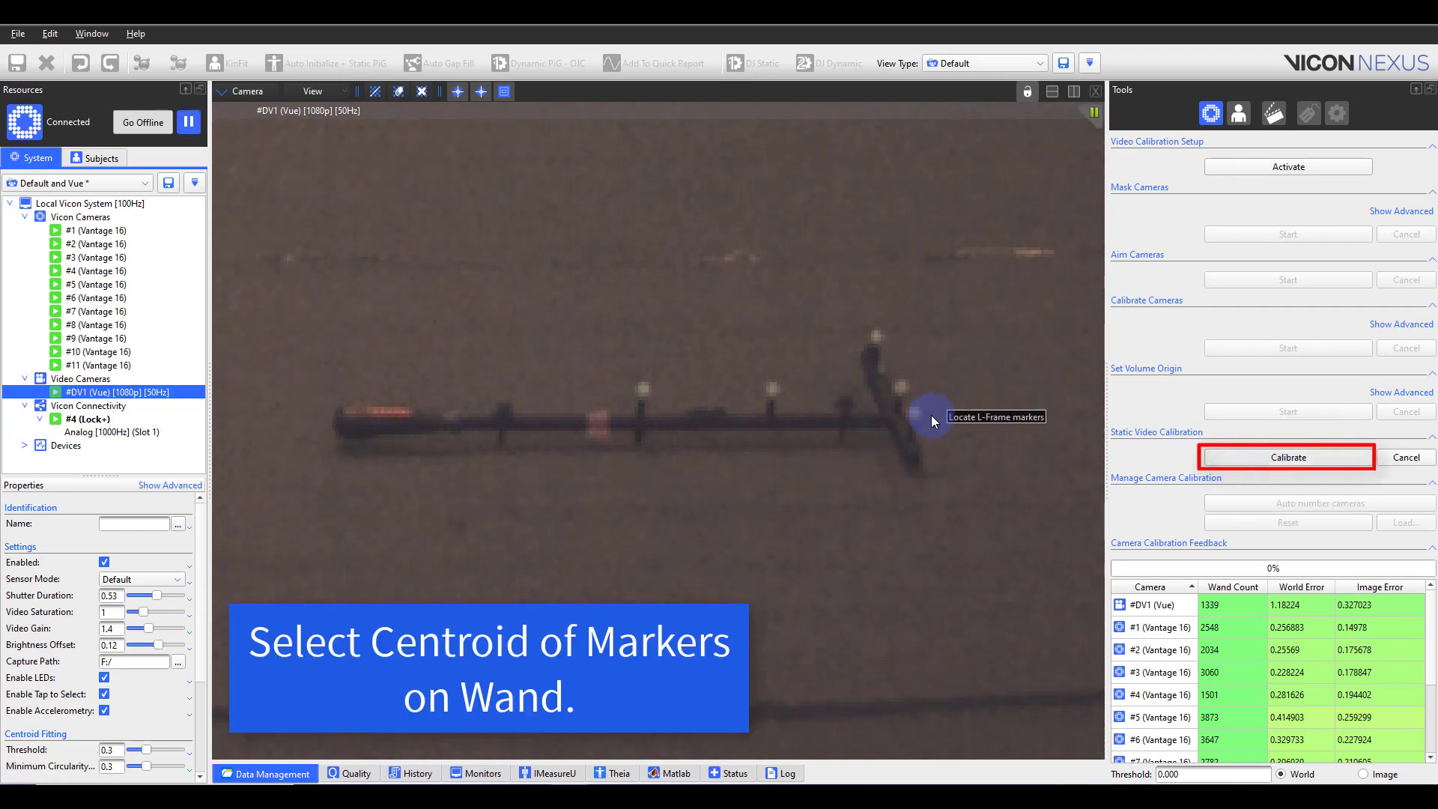
left_click(878, 339)
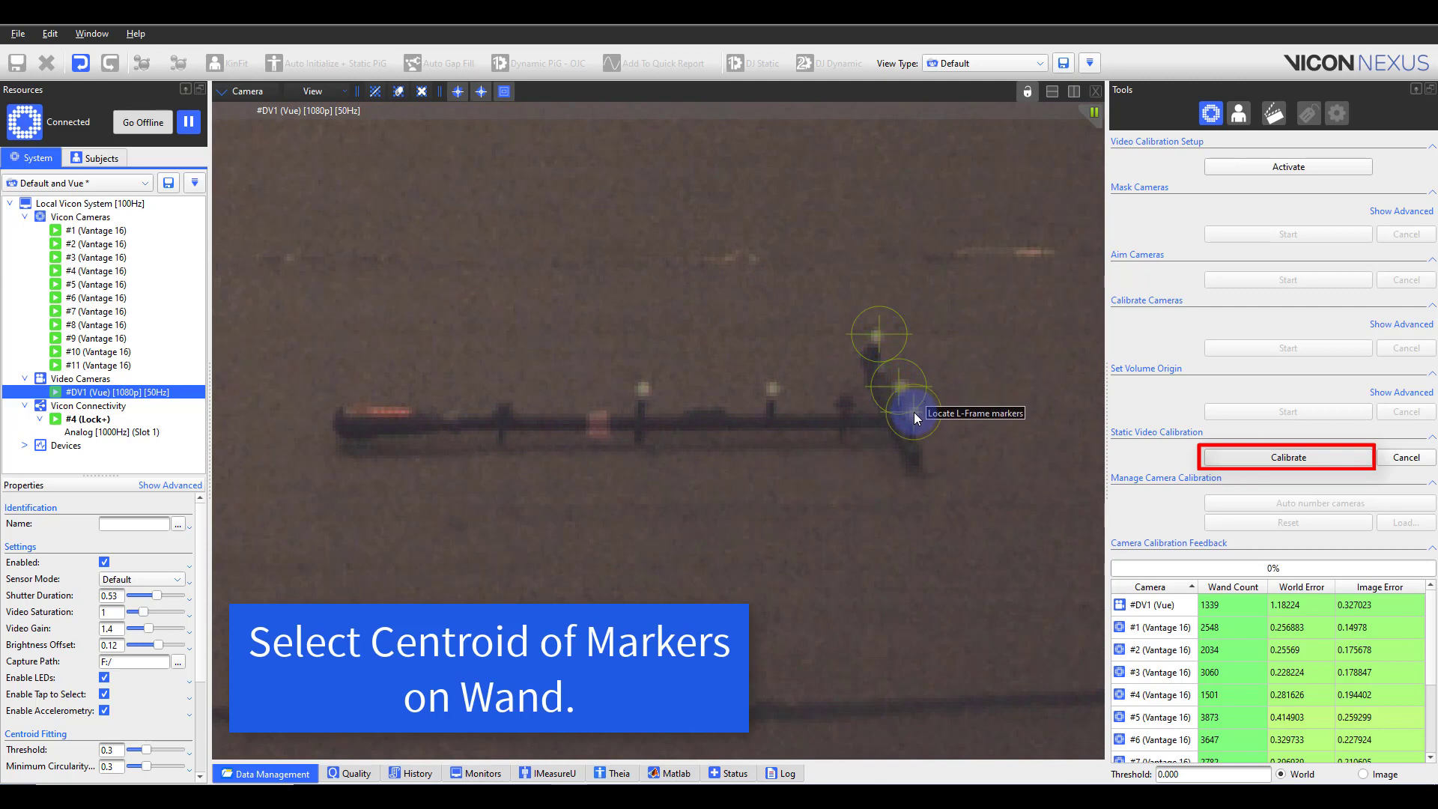
left_click(914, 410)
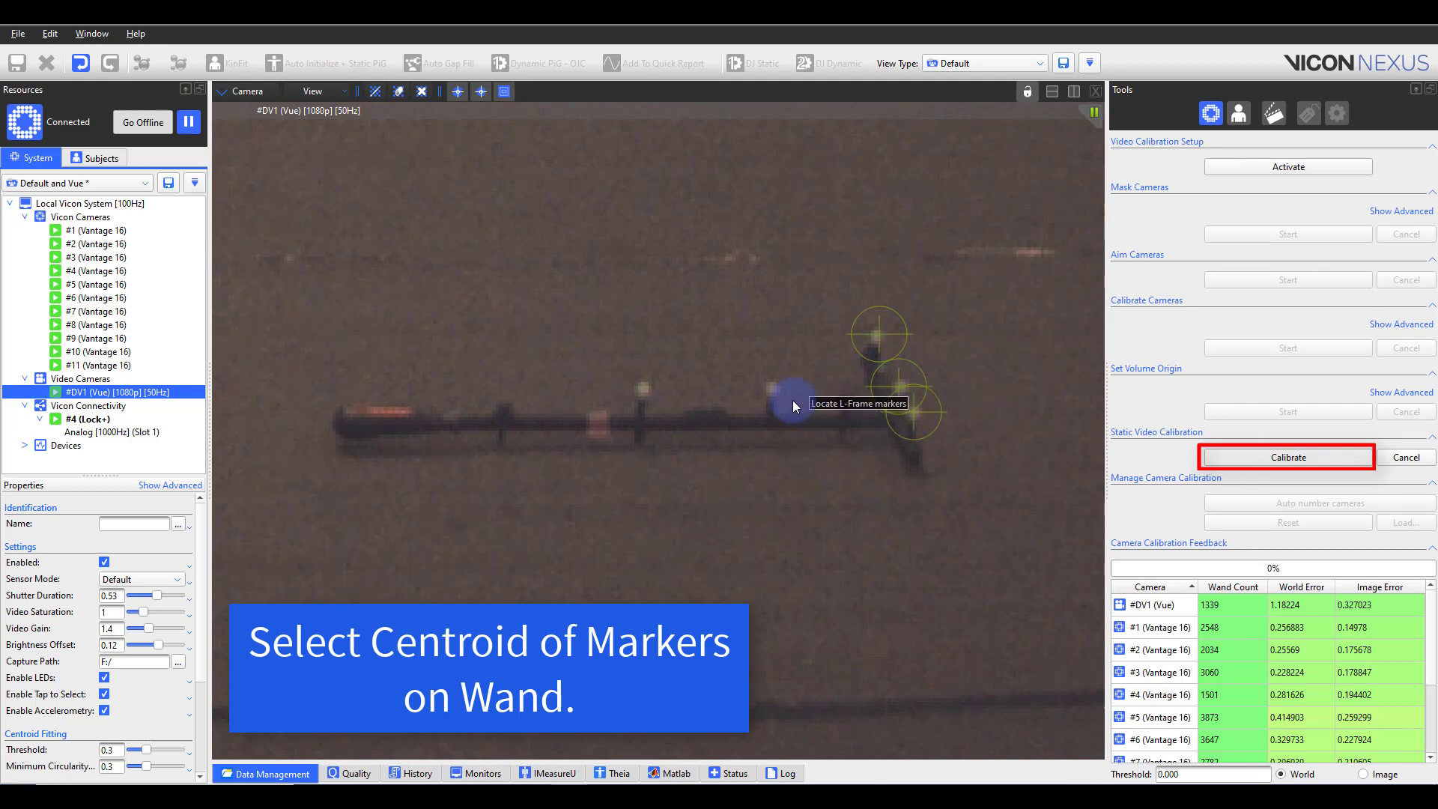
left_click(643, 386)
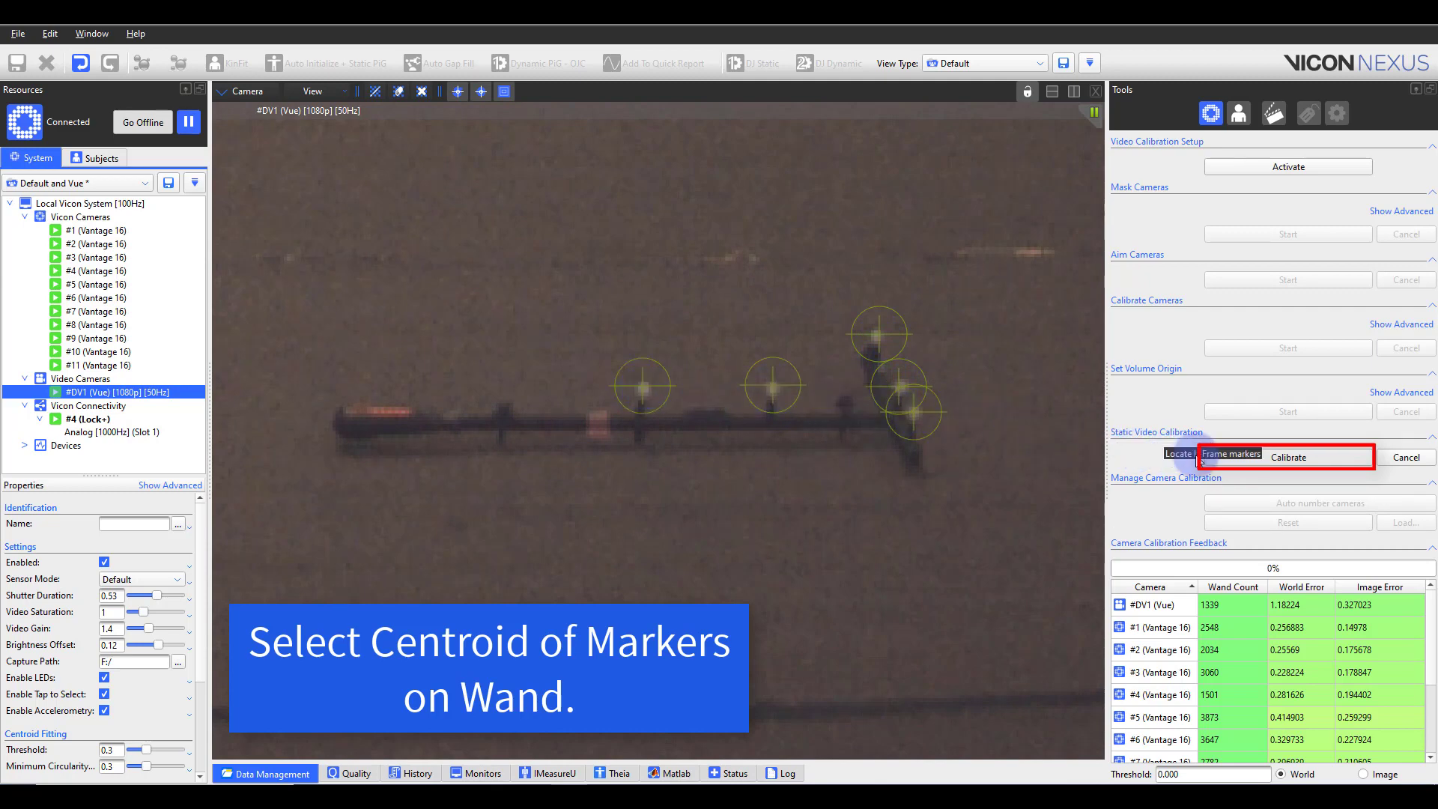
left_click(1265, 463)
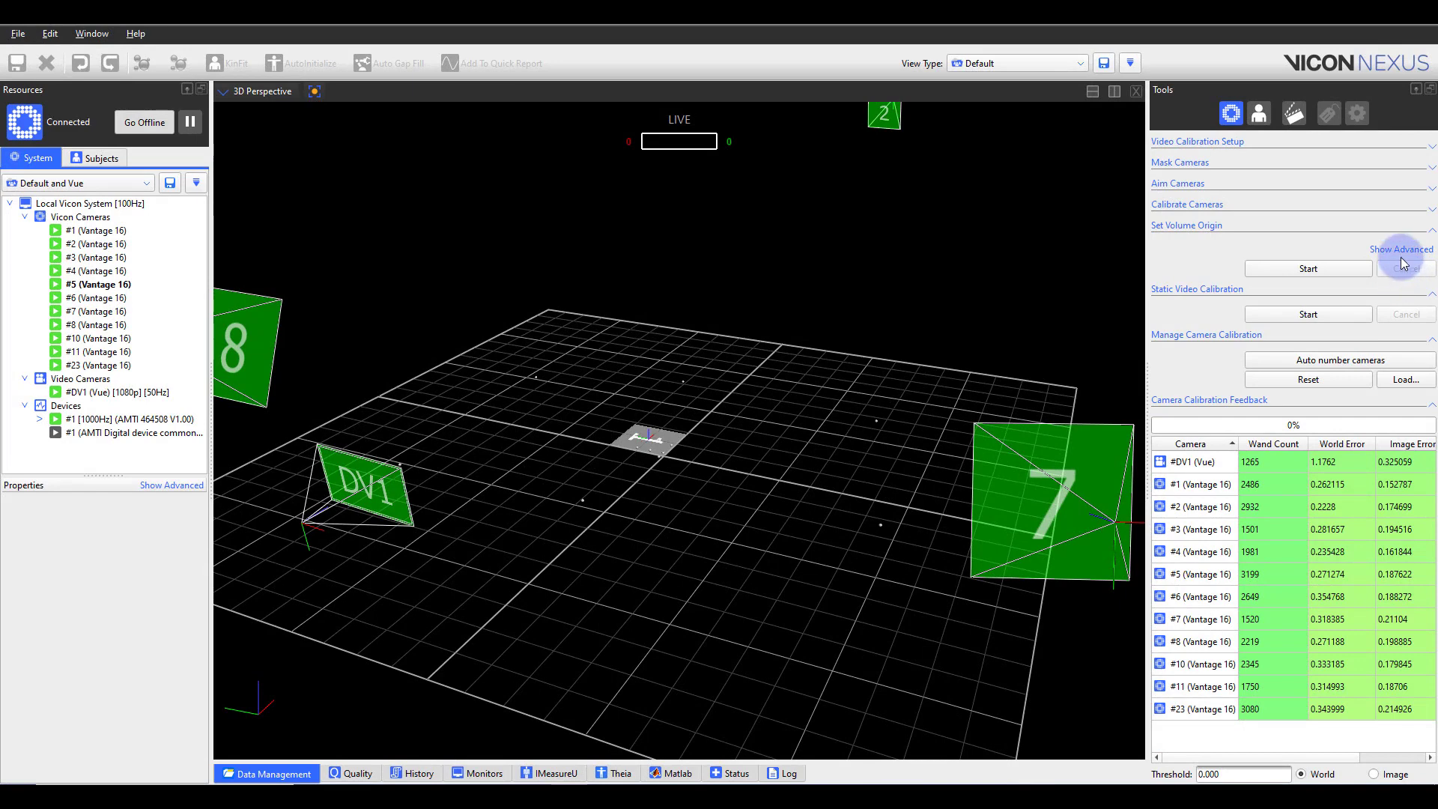
Step: Collapse Set Volume Origin and auto-number the Vicon cameras consecutively from #1 to #11
left_click(1432, 231)
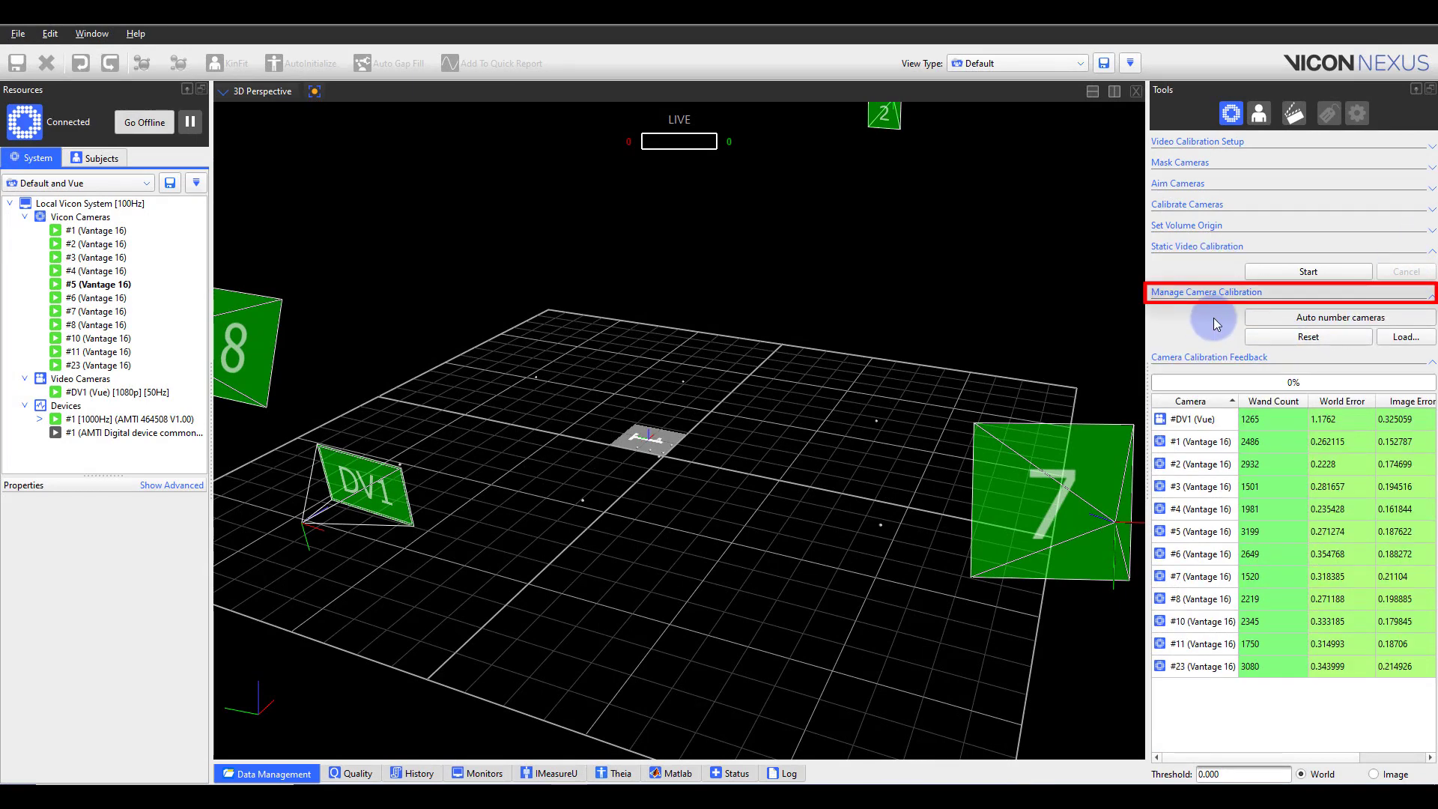
right_click_drag(642, 263, 638, 522)
left_click_drag(639, 523, 624, 436)
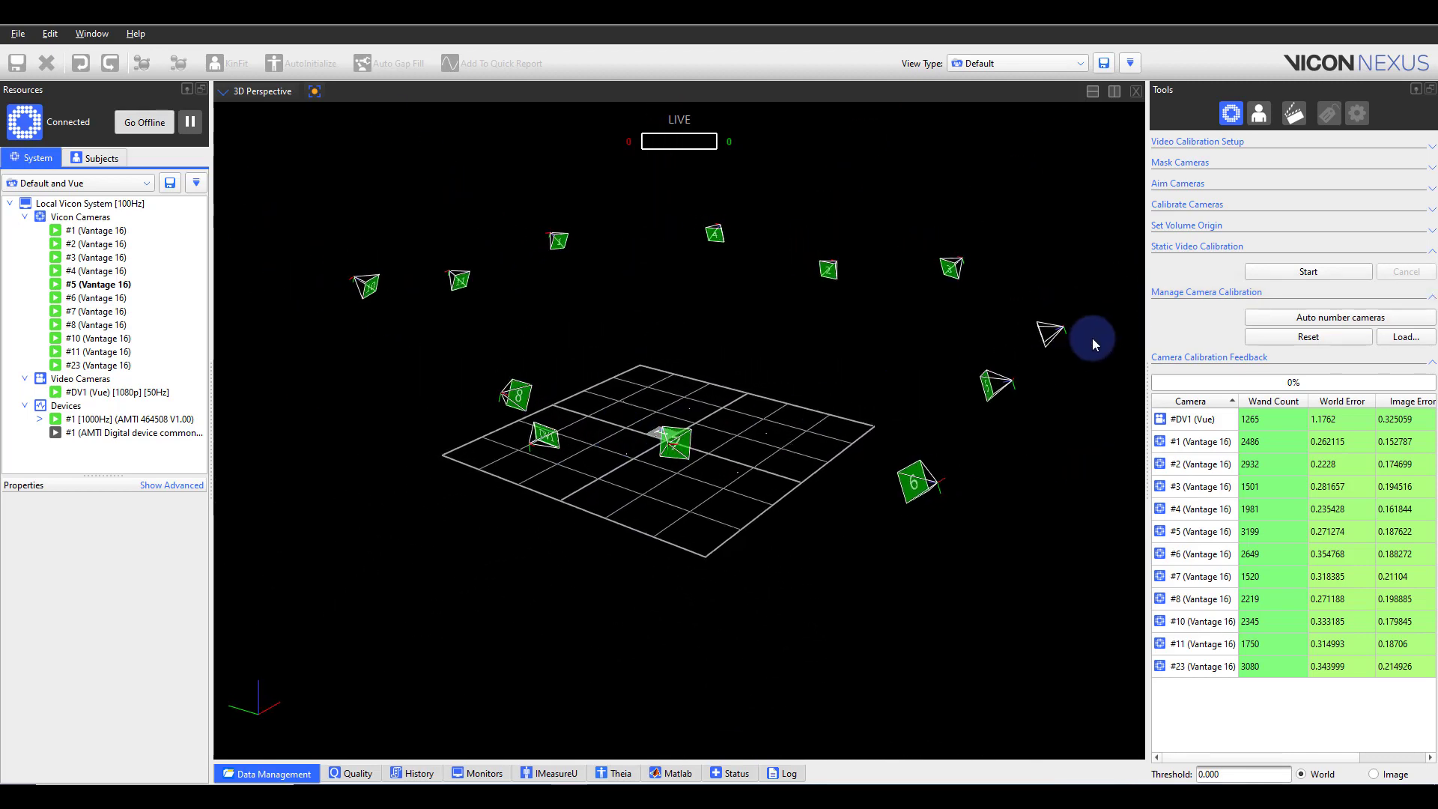
left_click(1296, 322)
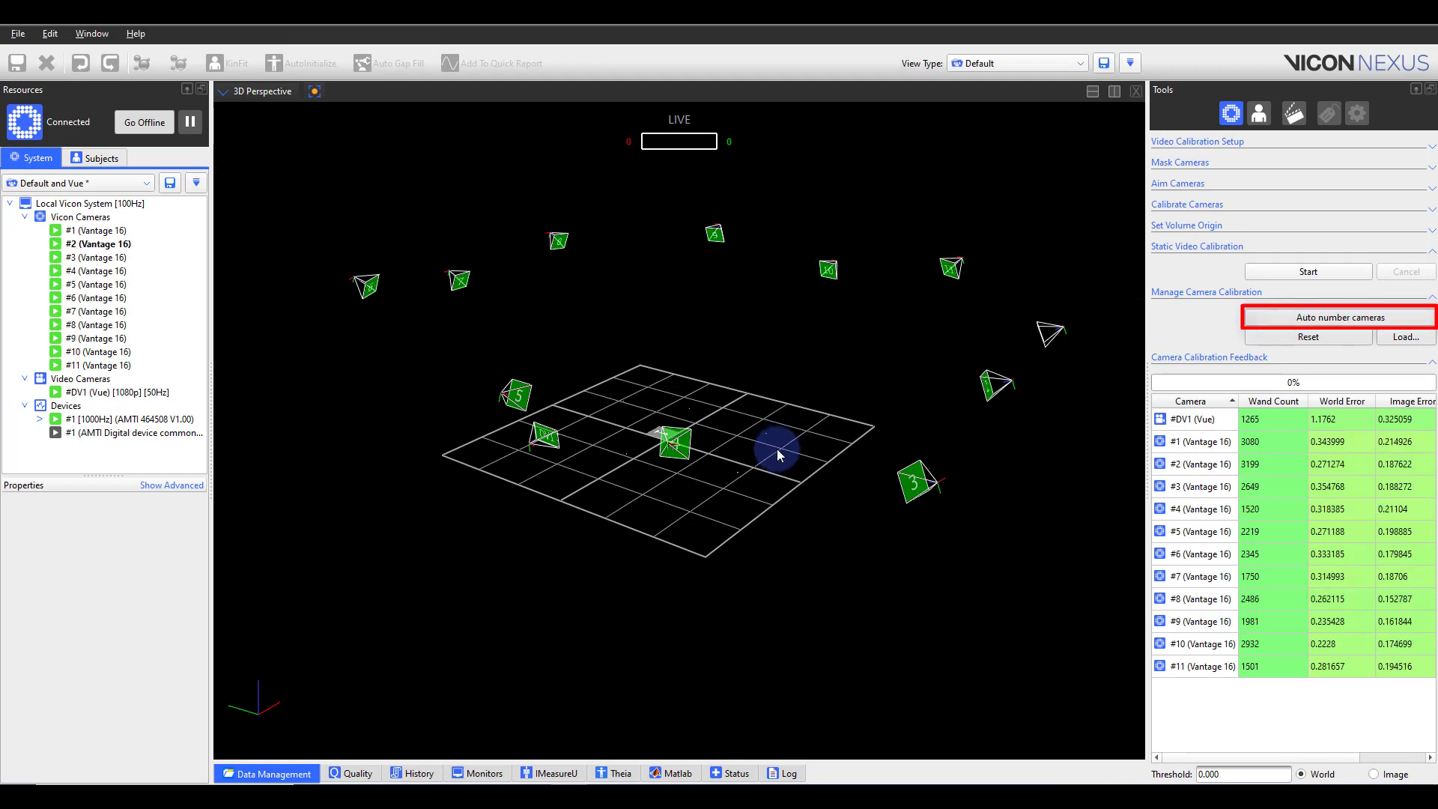
left_click_drag(779, 455, 536, 460)
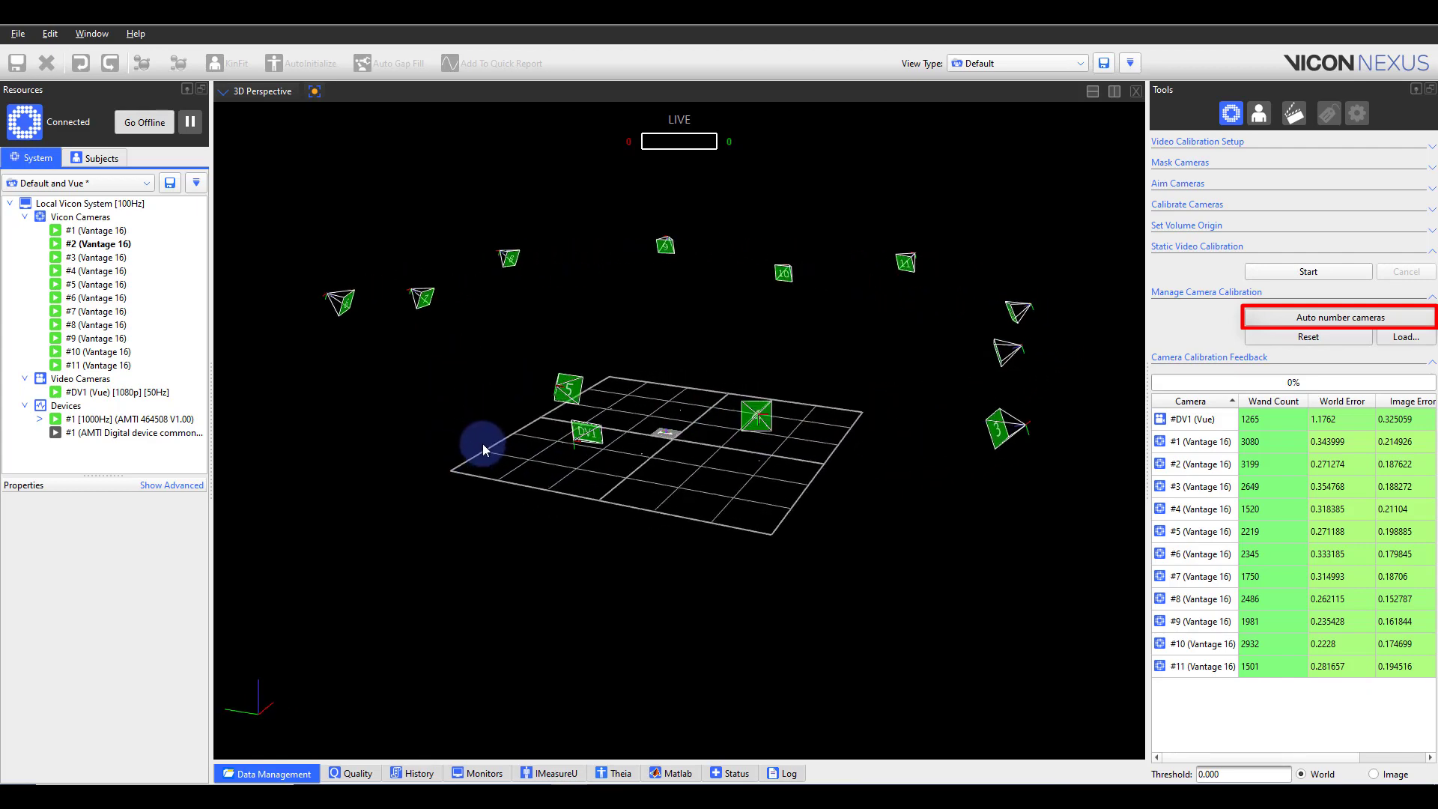
left_click_drag(487, 444, 681, 378)
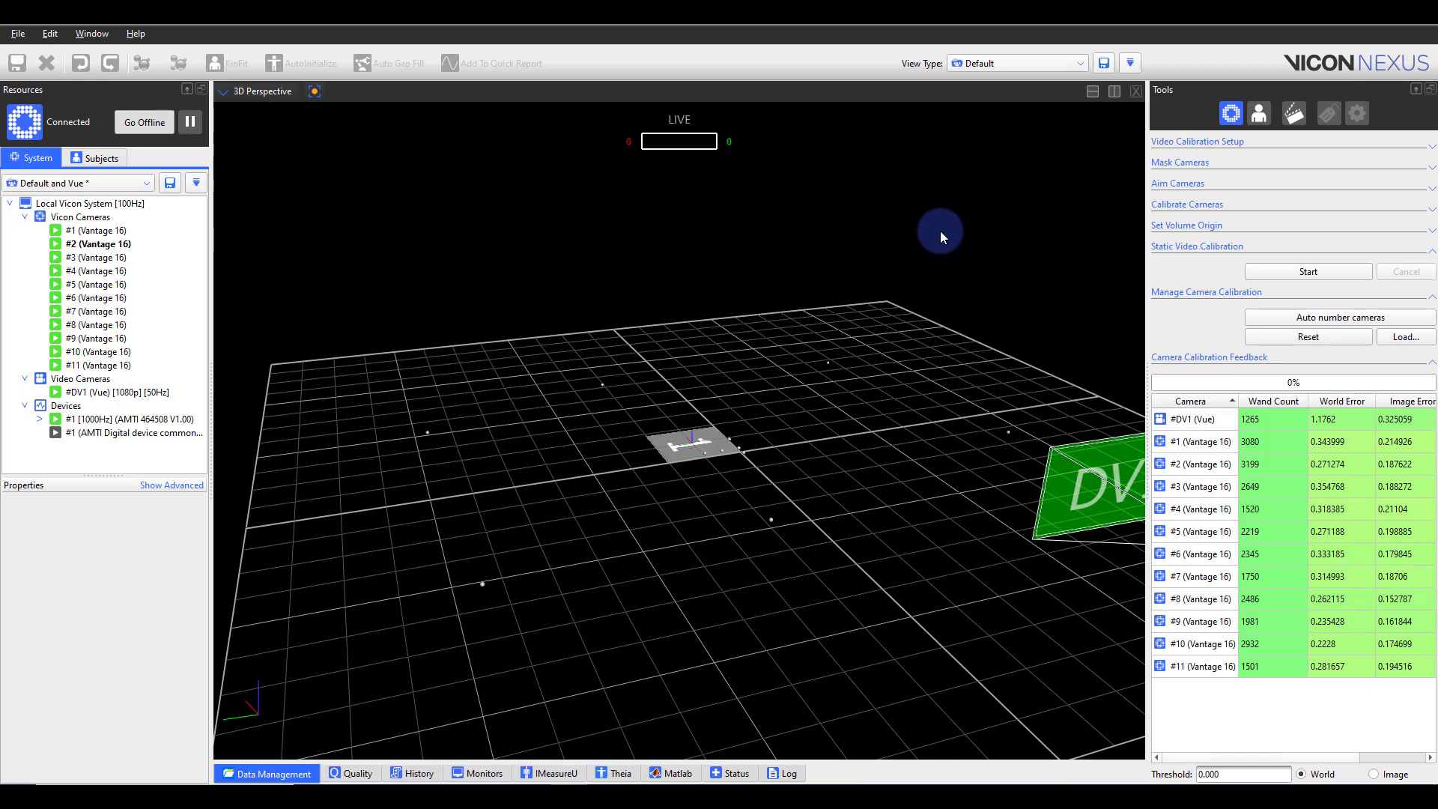
Step: Reset the camera calibration, leaving only the empty floor grid in 3D Perspective
right_click_drag(940, 231, 815, 575)
left_click(1300, 339)
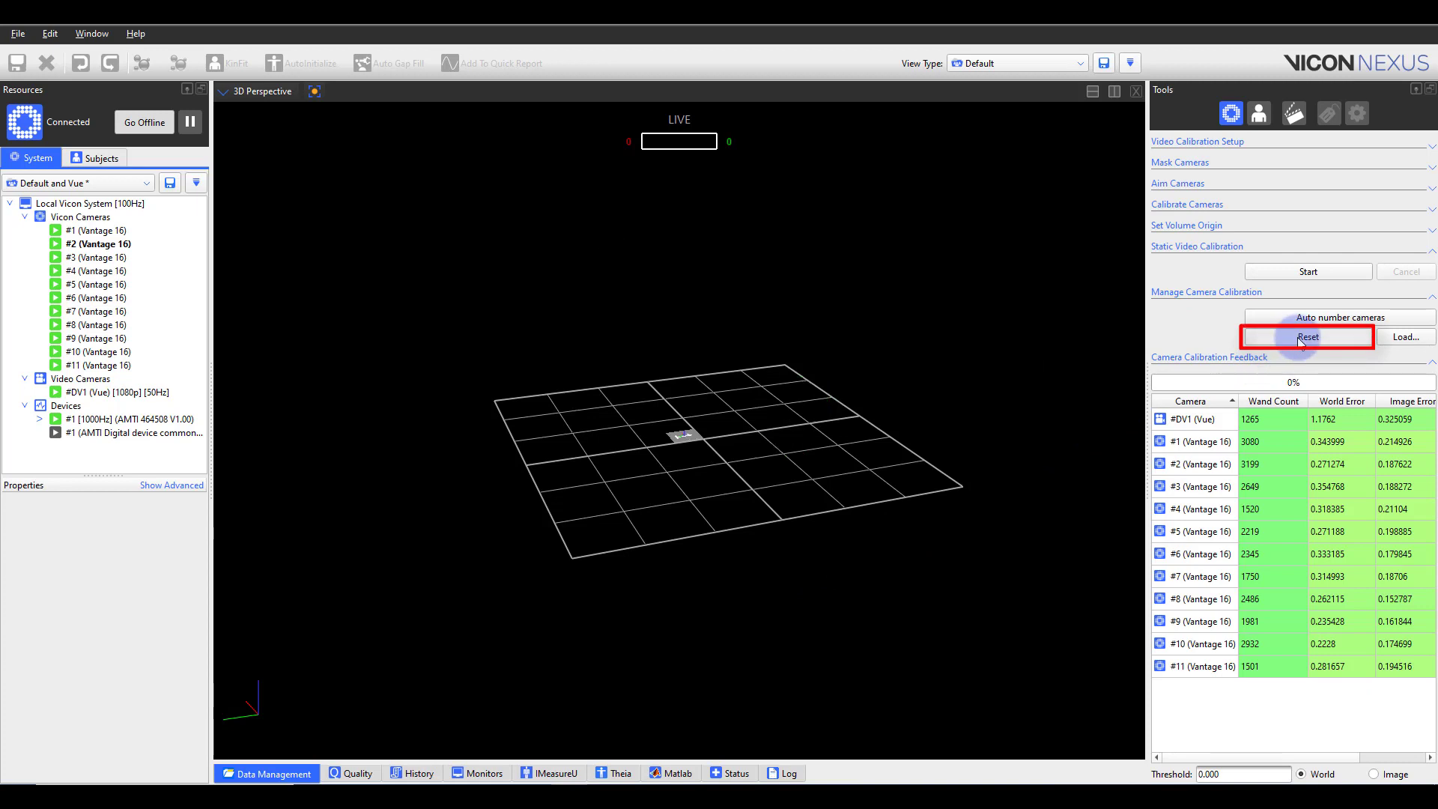
left_click_drag(918, 444, 837, 440)
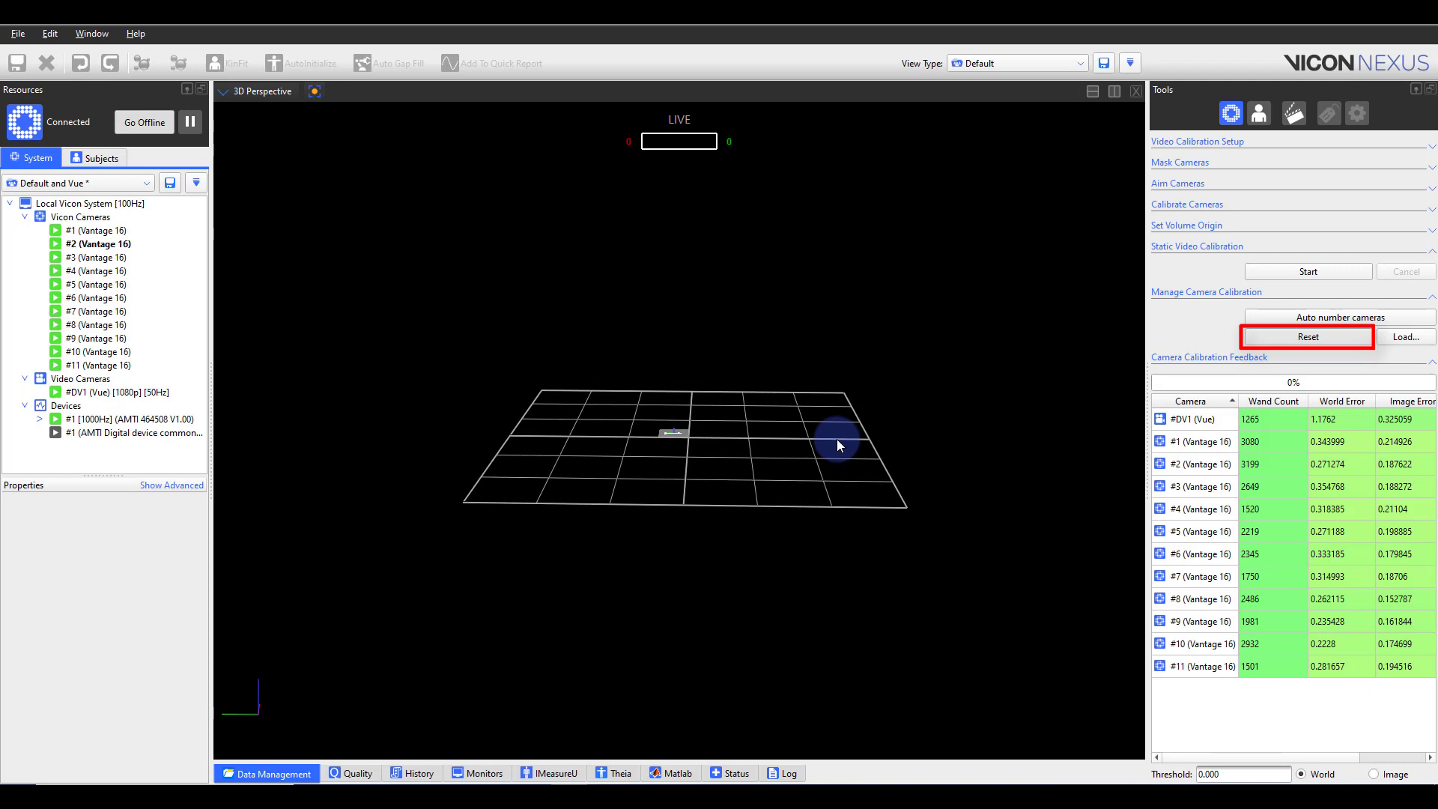
left_click_drag(838, 440, 824, 473)
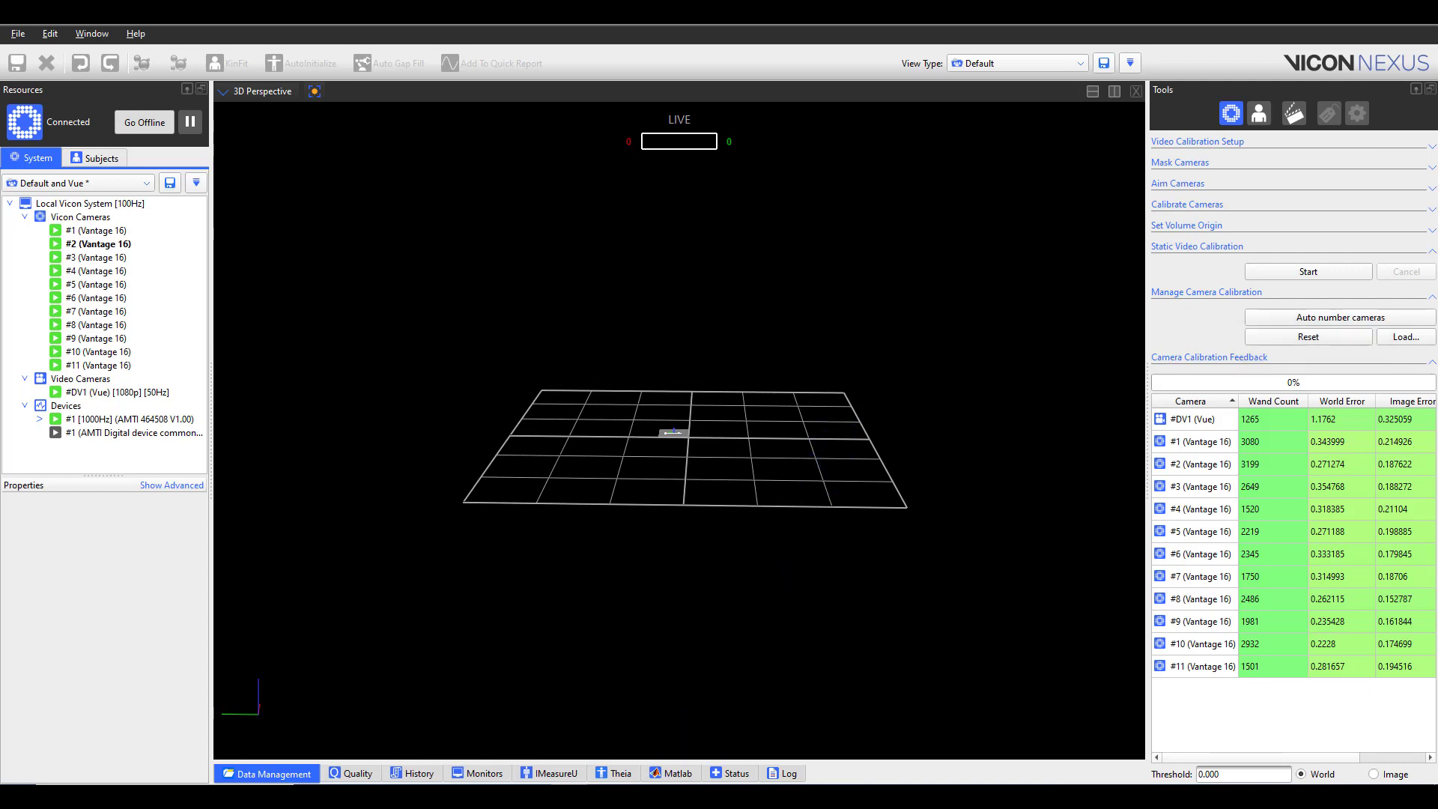